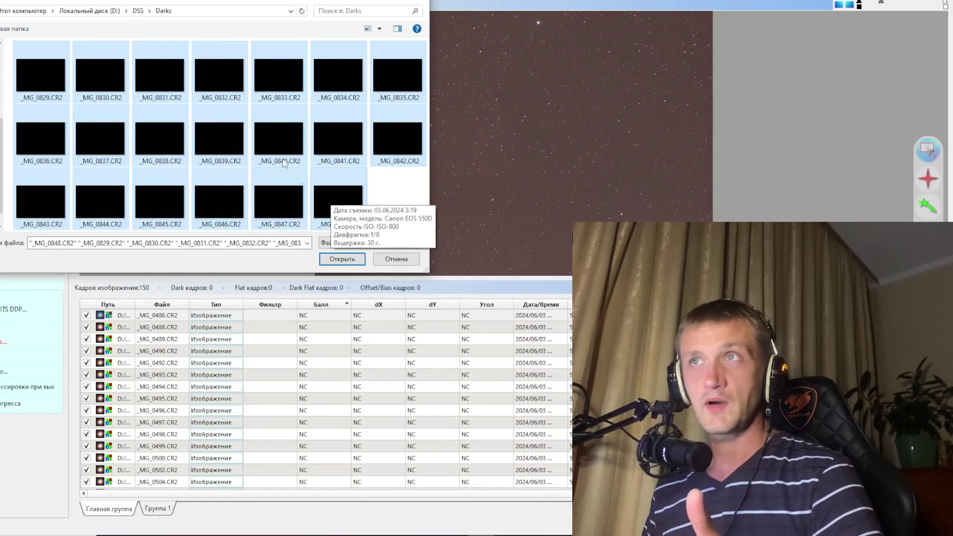
# Add the selected dark frames from the Darks folder to the stacking list.
pyautogui.click(341, 258)
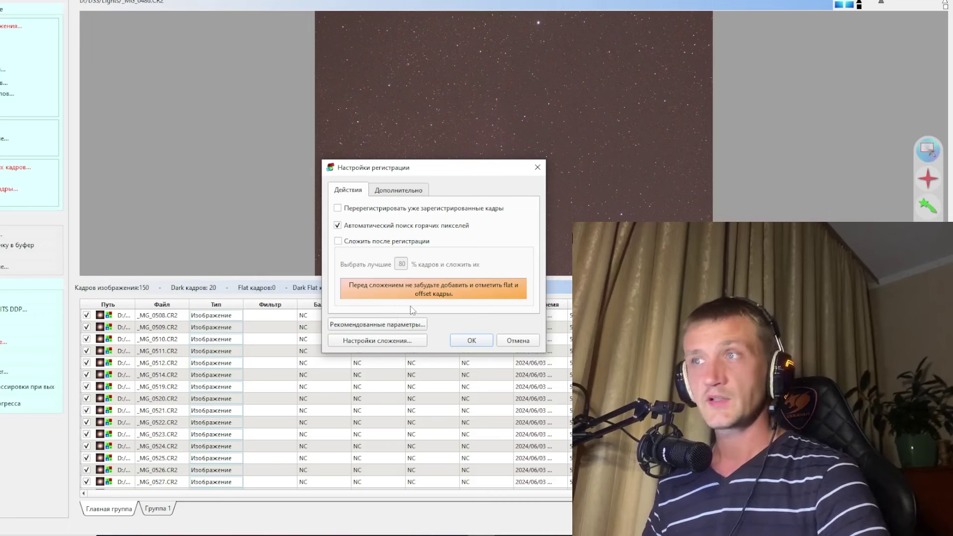
# Set the star detection threshold to 10% in the advanced registration settings and compute the number of detected stars.
pyautogui.click(395, 192)
pyautogui.click(349, 192)
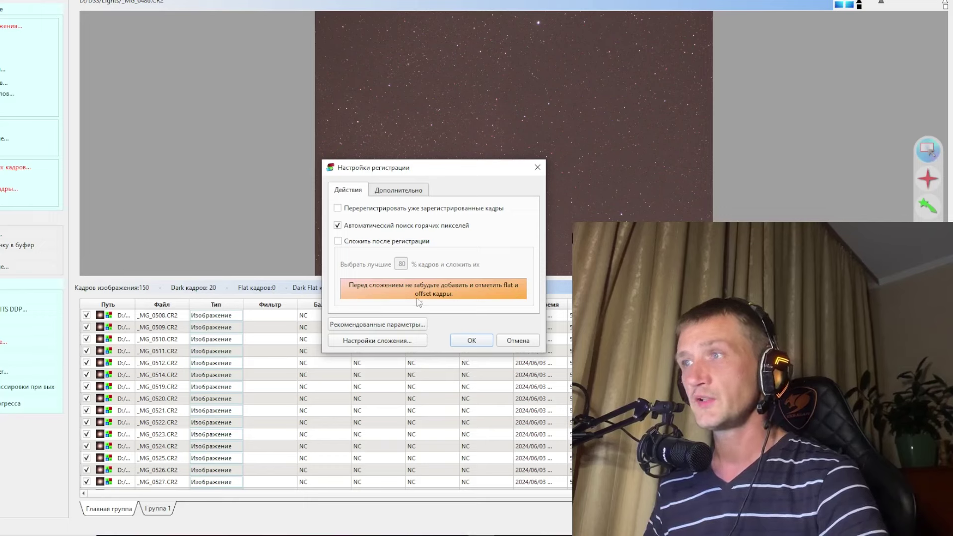
pyautogui.click(399, 193)
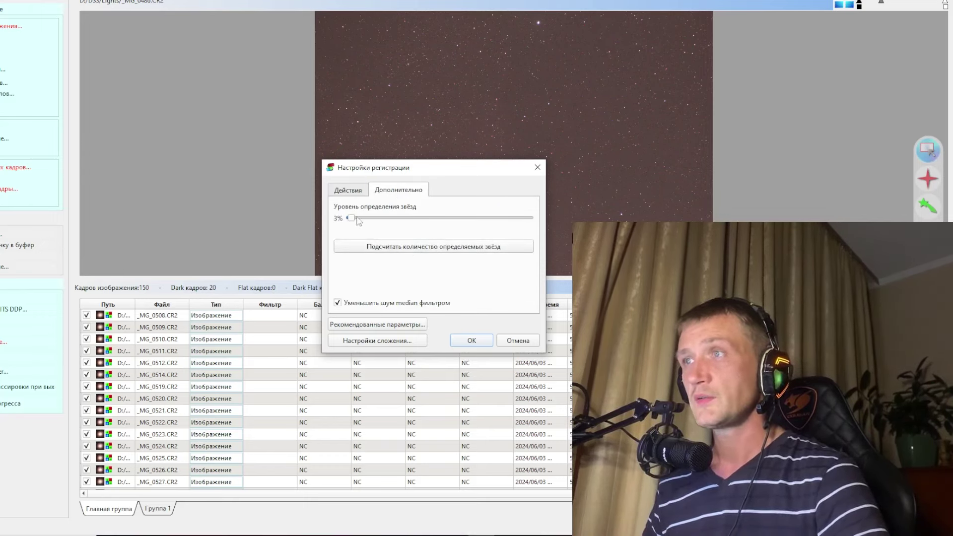
pyautogui.moveTo(357, 217); pyautogui.dragTo(369, 219)
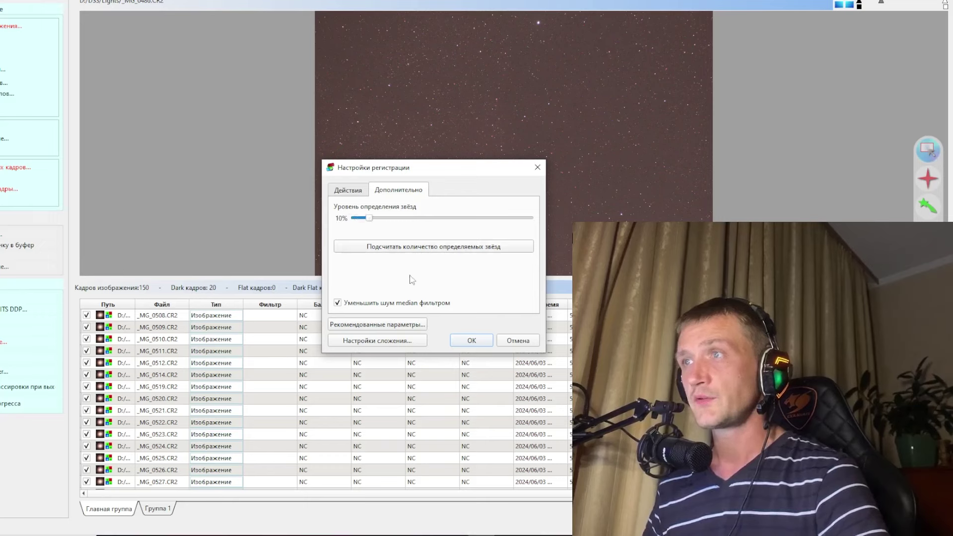
pyautogui.click(405, 251)
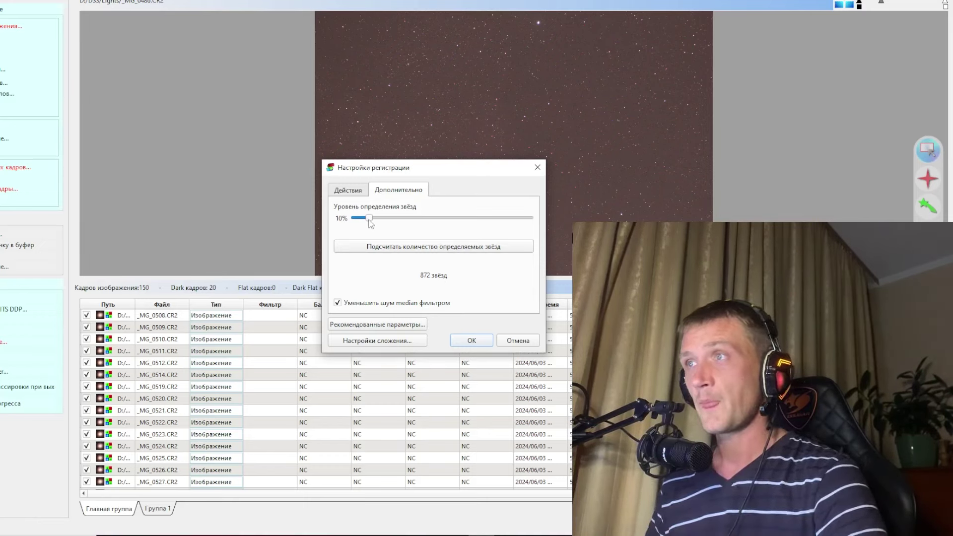
# Try star detection thresholds of 4% and 7%, computing the number of detected stars for each.
pyautogui.moveTo(370, 218); pyautogui.dragTo(354, 219)
pyautogui.click(370, 253)
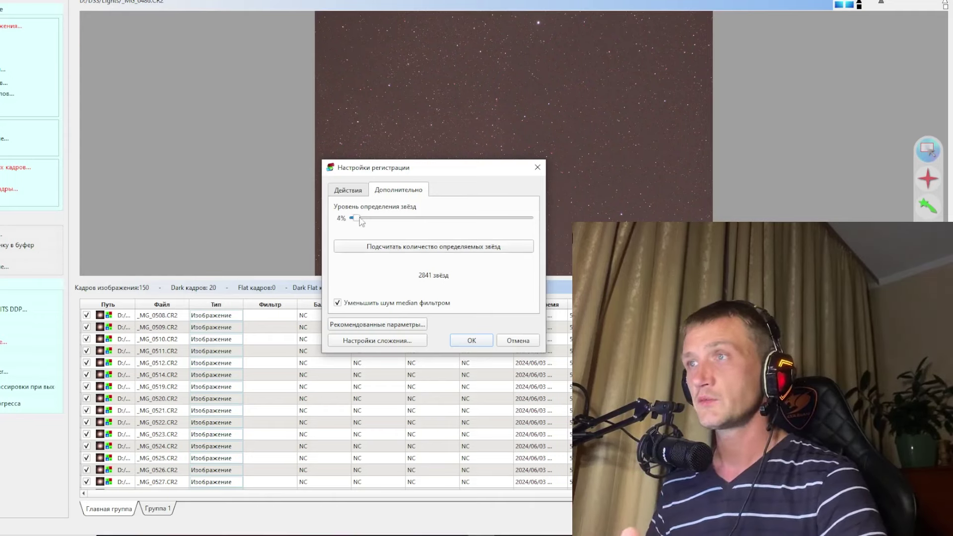
pyautogui.click(373, 251)
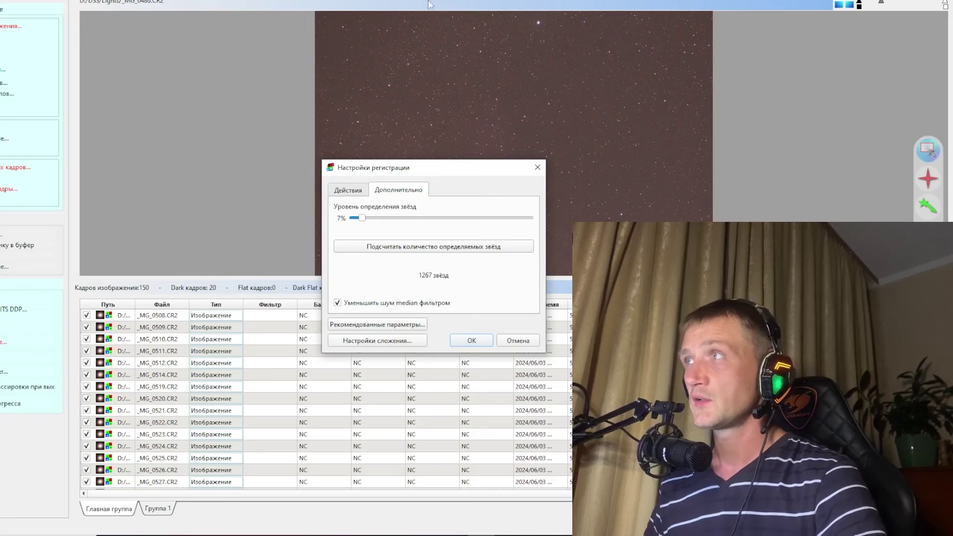
# Set the star detection threshold to 10%, recompute the star count and register the checked frames.
pyautogui.moveTo(362, 218); pyautogui.dragTo(369, 219)
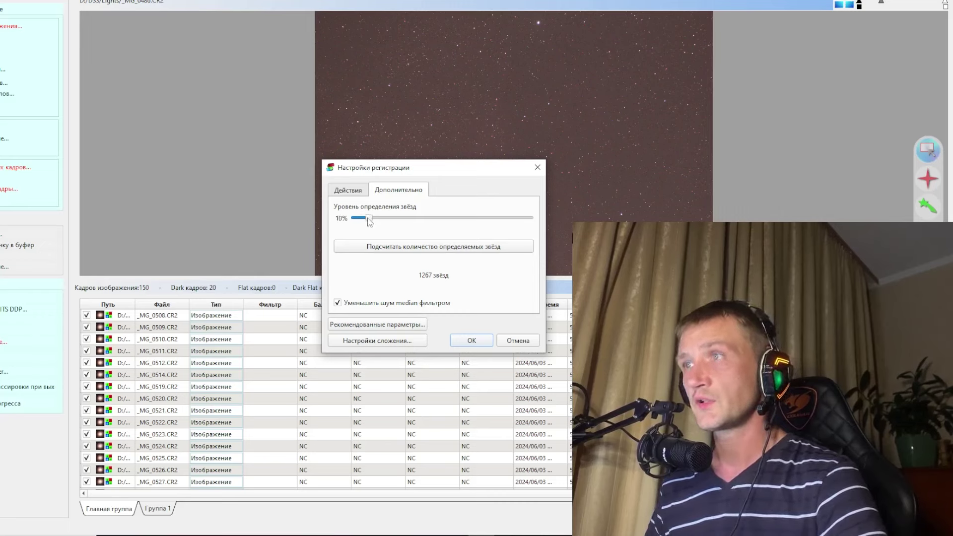
pyautogui.click(377, 250)
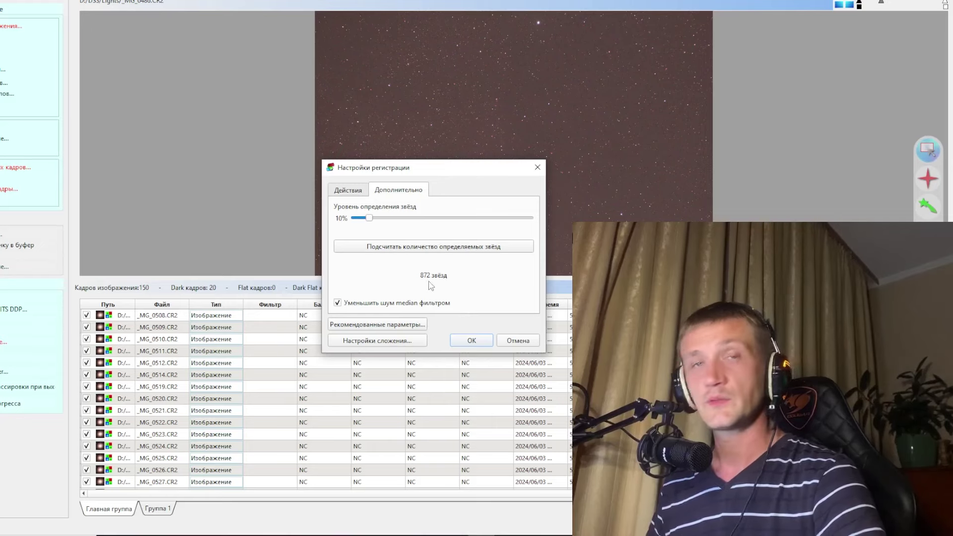
pyautogui.click(472, 343)
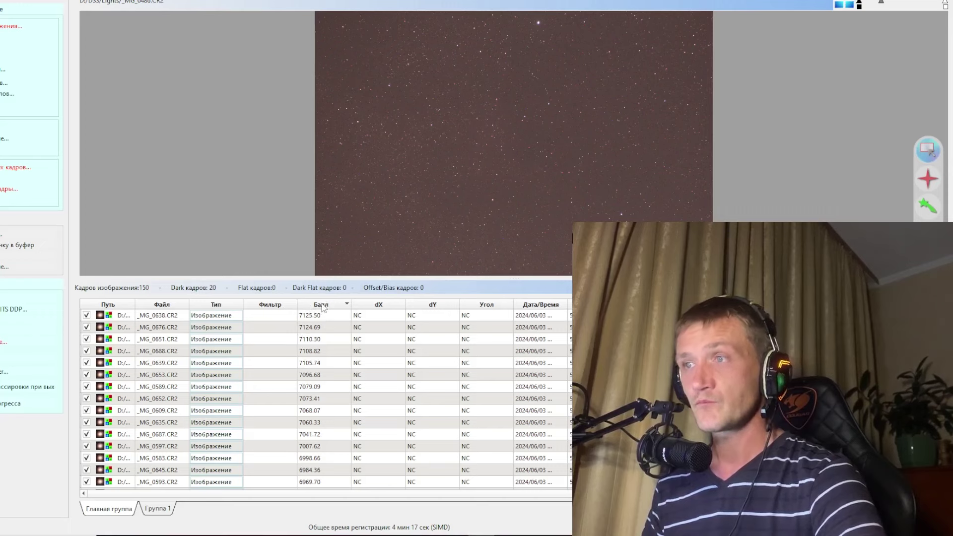
# Review the scores of the registered light frames and preview the highest-scoring one, _MG_0692.CR2.
pyautogui.scroll(-5, 317, 347)
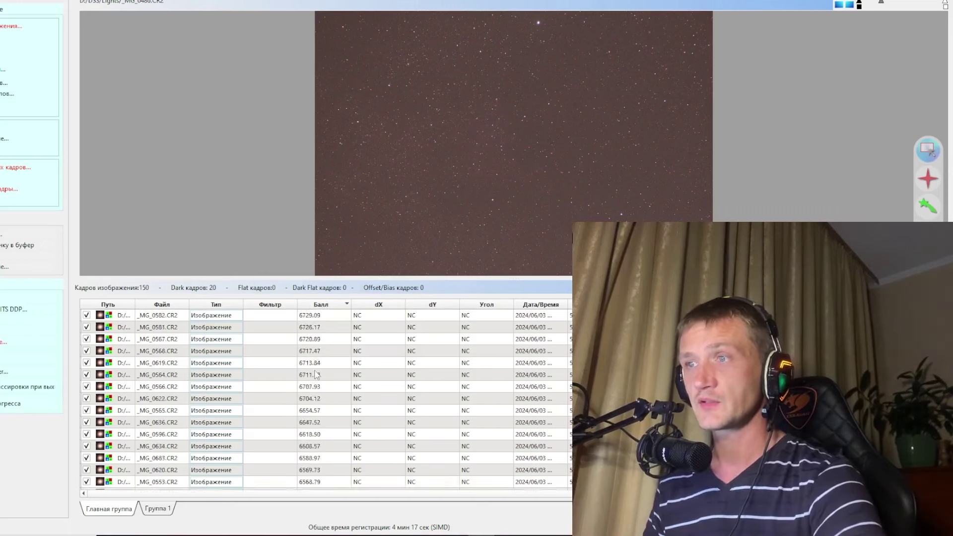
pyautogui.scroll(6, 316, 375)
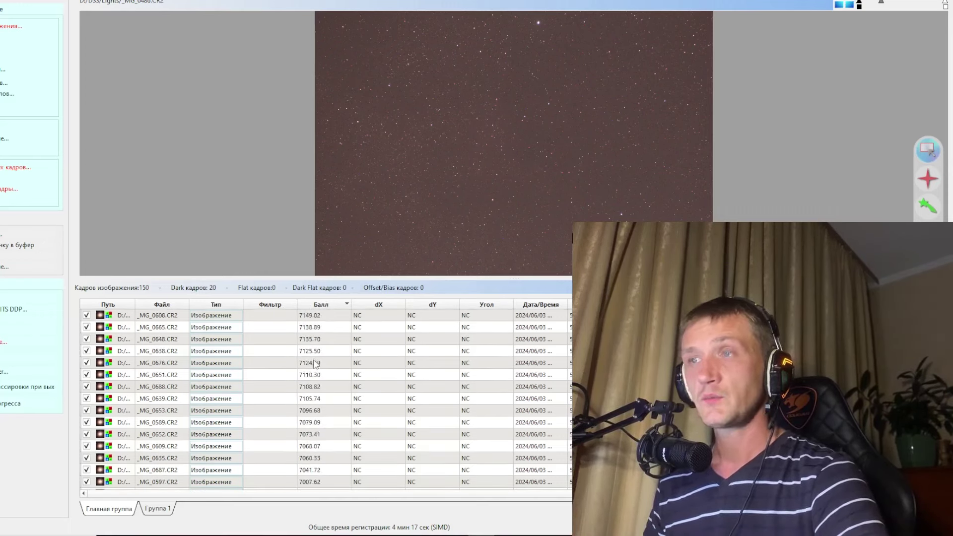
pyautogui.scroll(-10, 323, 364)
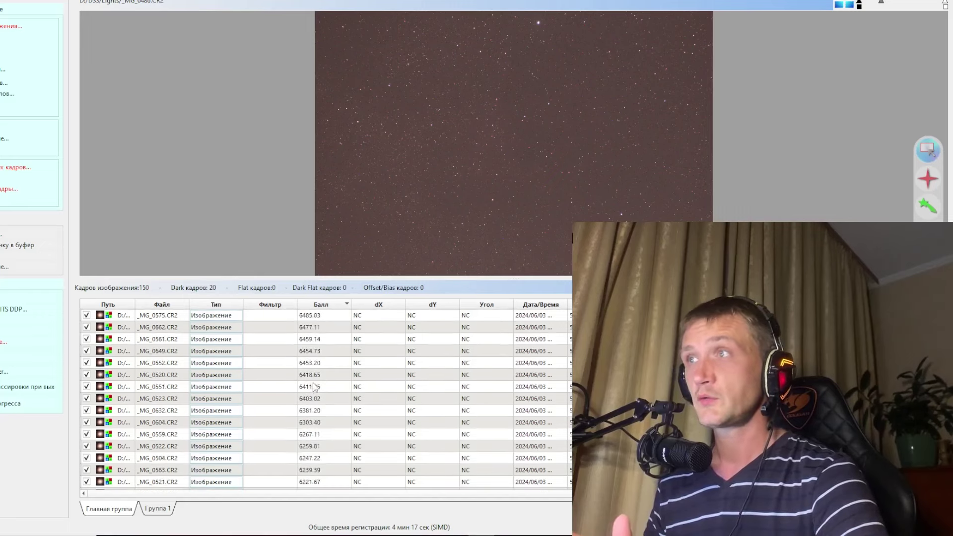
pyautogui.scroll(5, 309, 389)
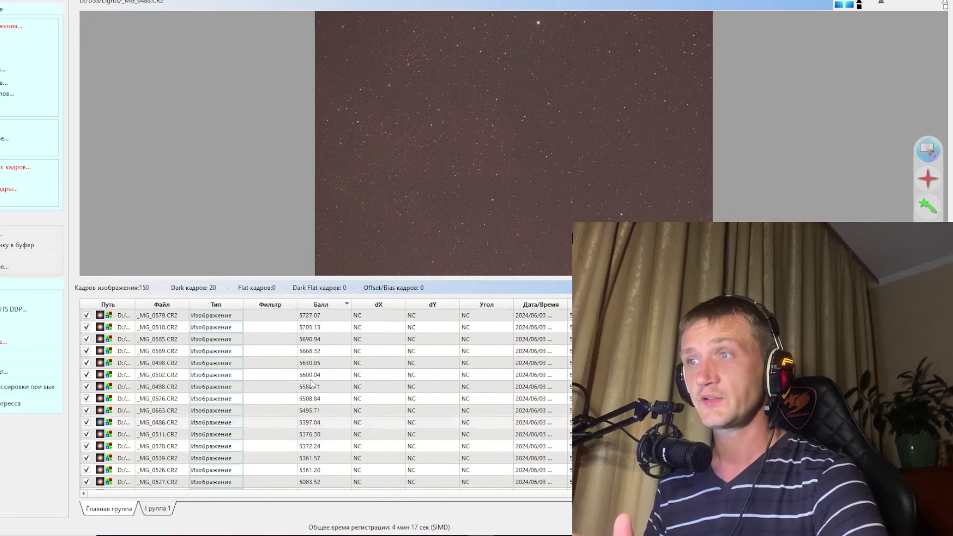
pyautogui.scroll(5, 301, 406)
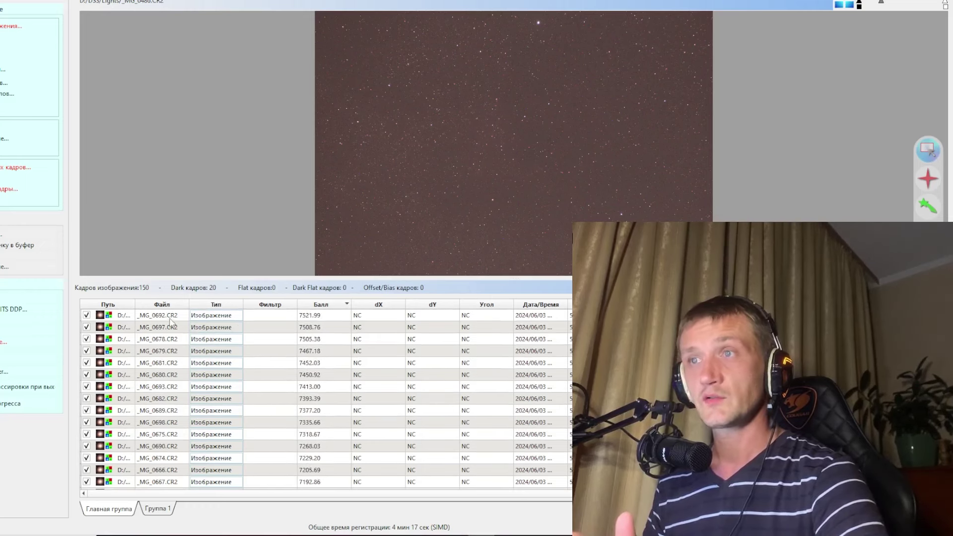
pyautogui.click(170, 318)
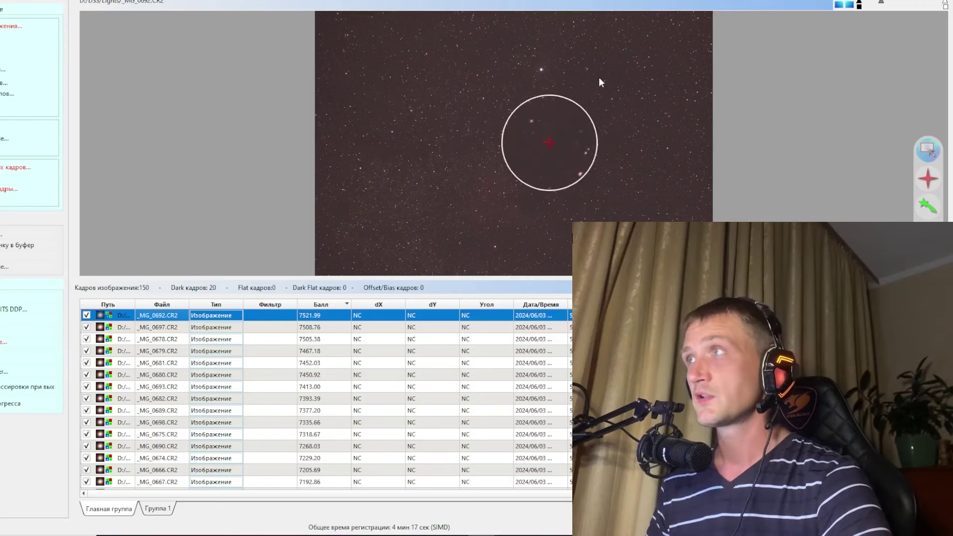
# Preview the lowest-scoring light frame, _MG_0527.CR2, and uncheck it.
pyautogui.scroll(-5, 315, 382)
pyautogui.scroll(-10, 315, 387)
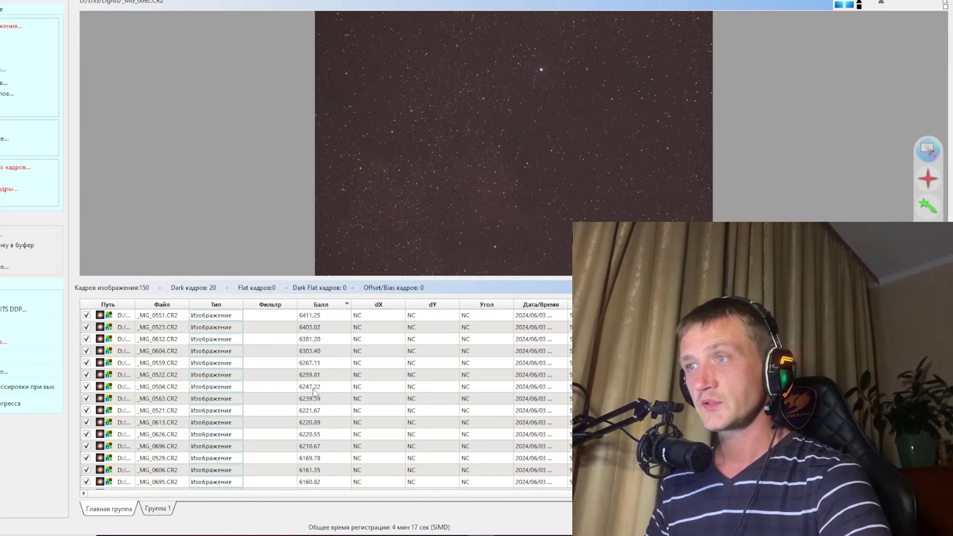
pyautogui.scroll(-10, 312, 402)
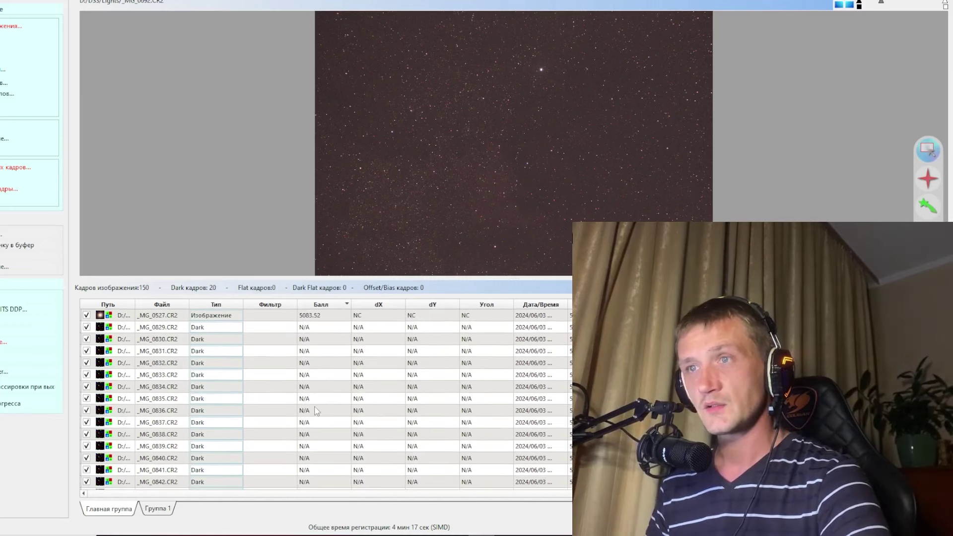
pyautogui.scroll(2, 296, 413)
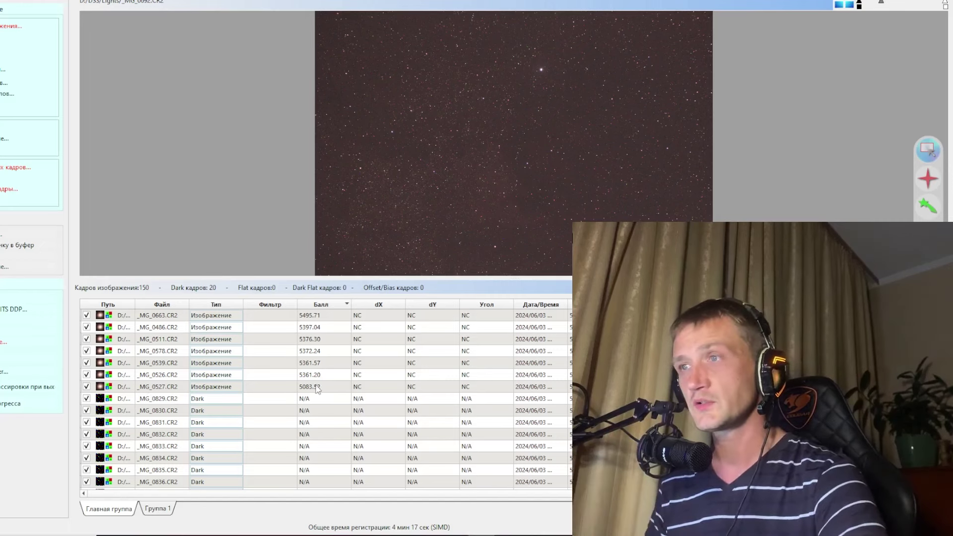
pyautogui.click(143, 387)
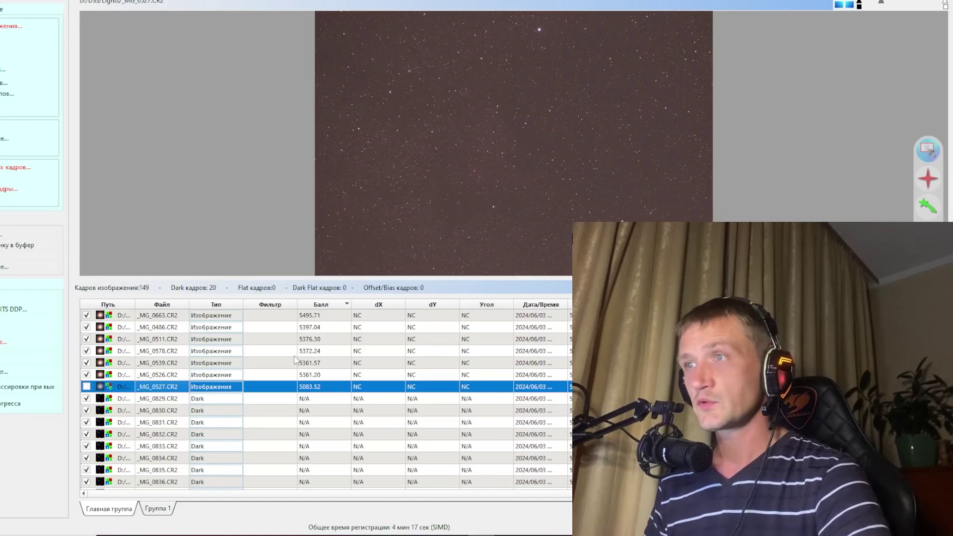
# Preview lower-scoring frames _MG_0534.CR2, _MG_0514.CR2 and _MG_0669.CR2 to judge where to cut off the scores.
pyautogui.scroll(4, 298, 362)
pyautogui.scroll(-3, 315, 387)
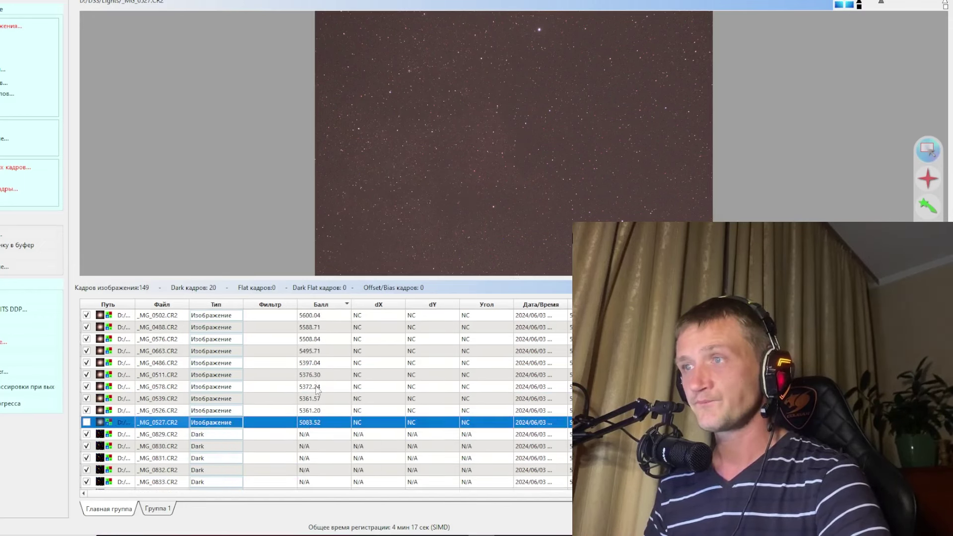
pyautogui.scroll(6, 314, 407)
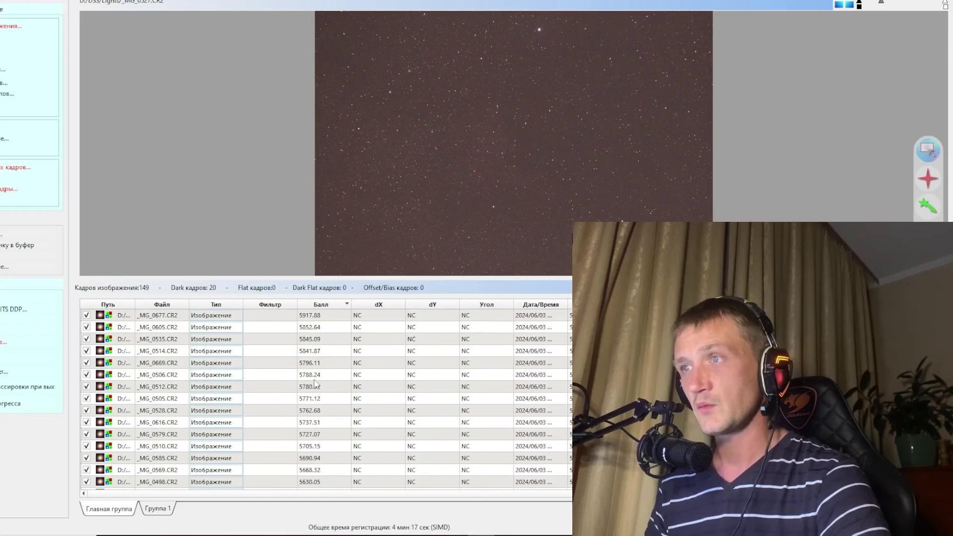
pyautogui.scroll(3, 316, 383)
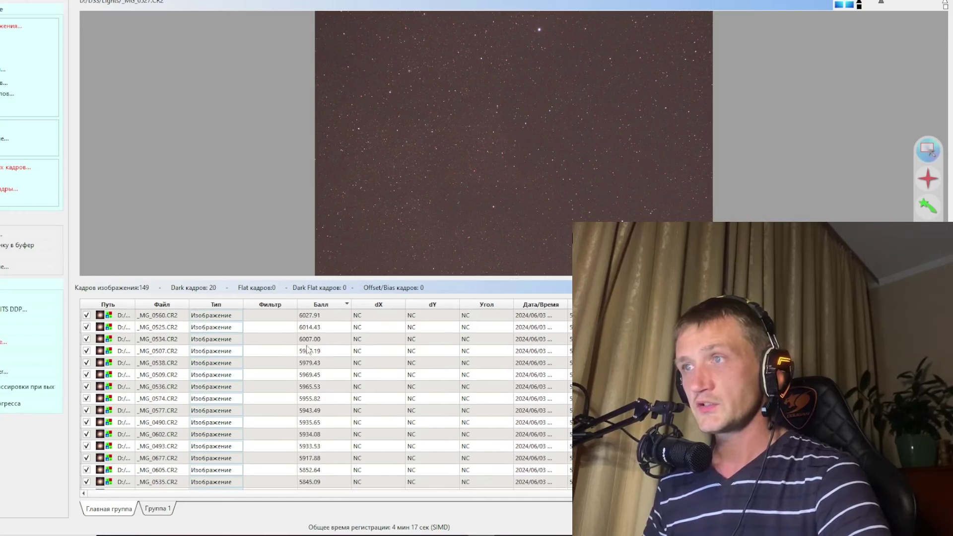
pyautogui.click(305, 341)
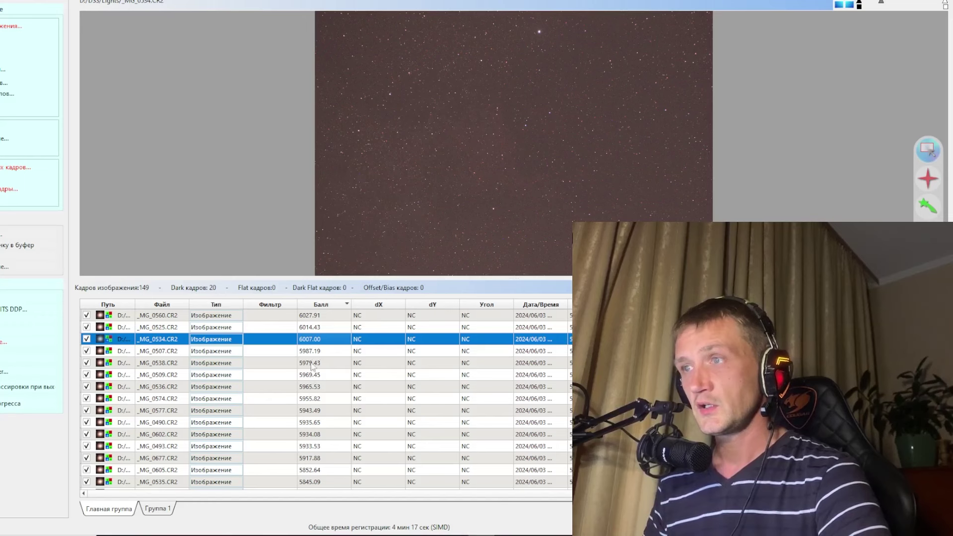
pyautogui.scroll(-2, 314, 450)
pyautogui.click(312, 423)
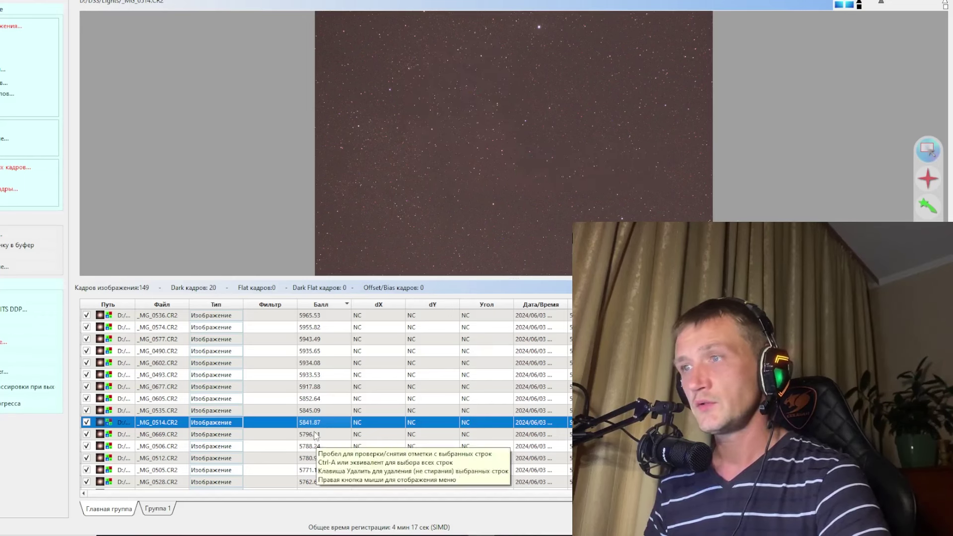
pyautogui.press('Down')
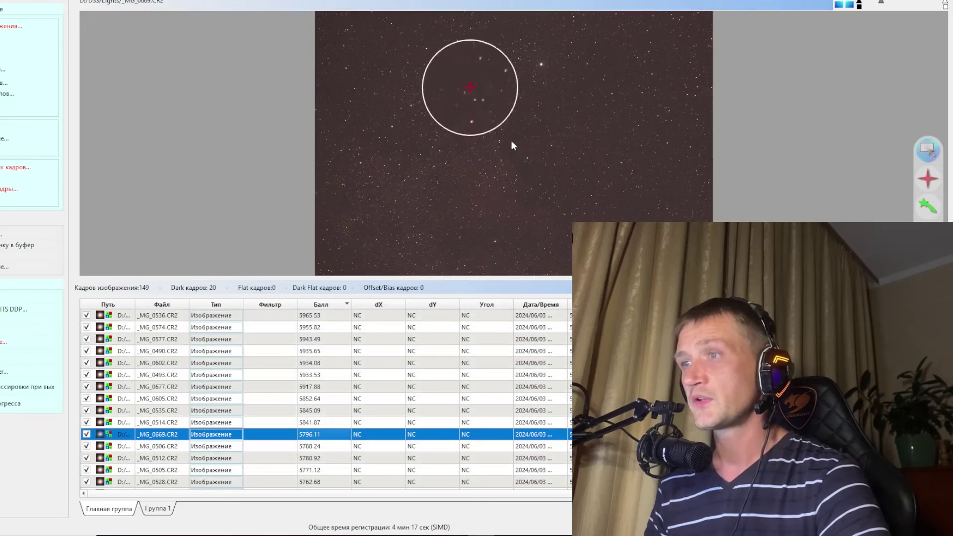
# Select the light frames from _MG_0669.CR2 down to _MG_0527.CR2 and uncheck them all.
pyautogui.scroll(-8, 165, 437)
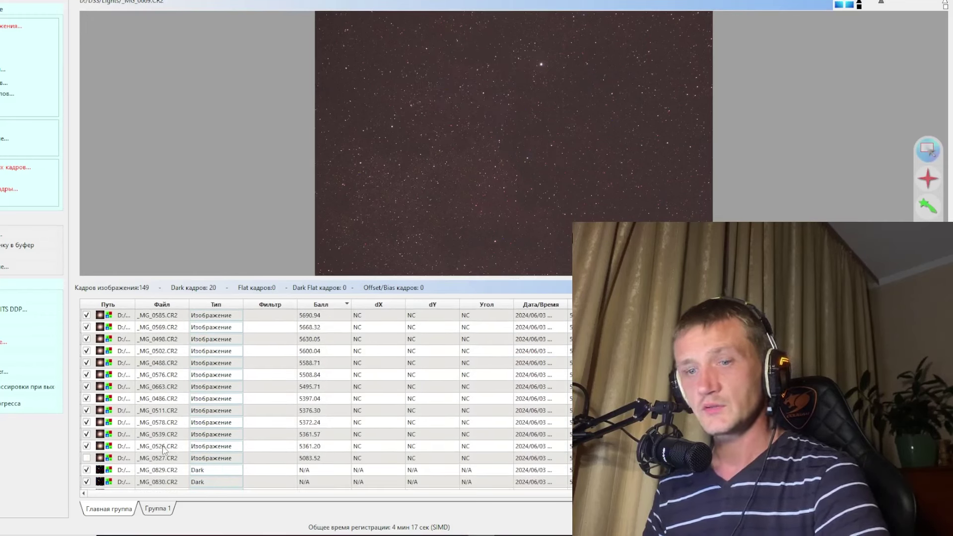
pyautogui.keyDown('shift'); pyautogui.click(159, 458); pyautogui.keyUp('shift')
pyautogui.scroll(5, 156, 437)
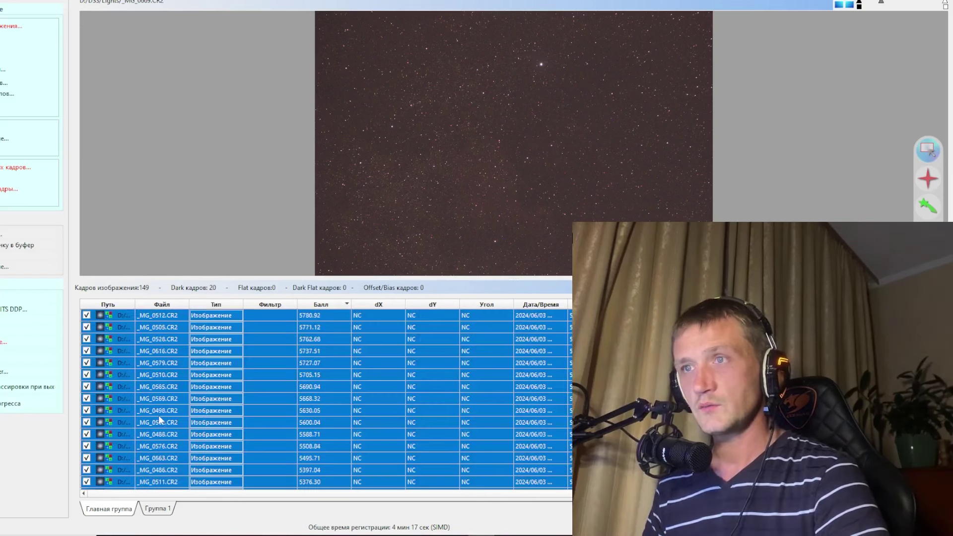
pyautogui.scroll(-1, 155, 422)
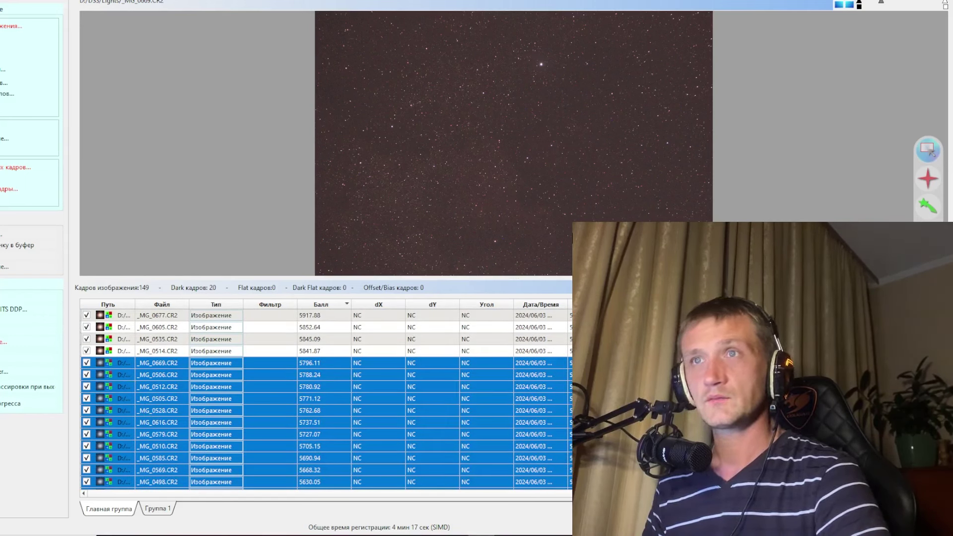
pyautogui.rightClick(121, 372)
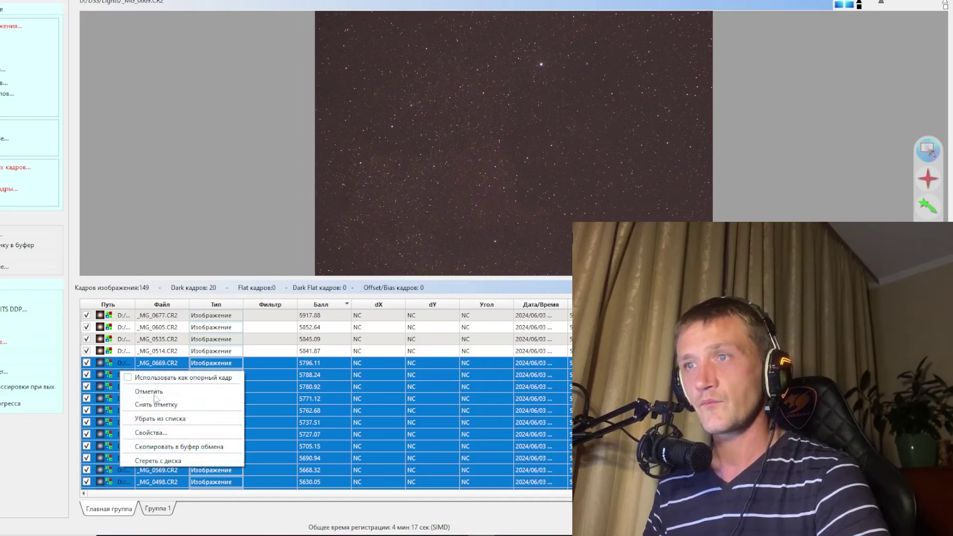
pyautogui.click(155, 408)
pyautogui.scroll(-2, 202, 400)
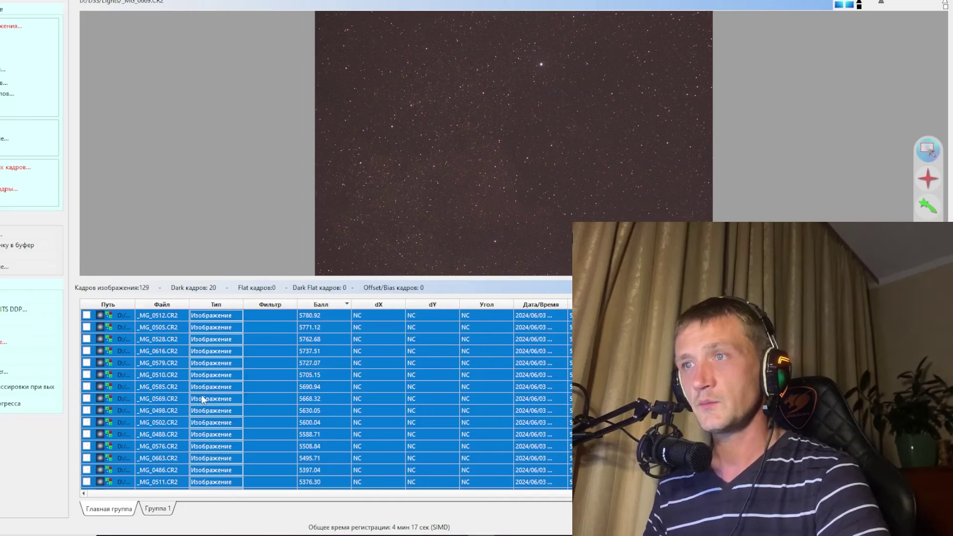
# Preview the unchecked light frames from _MG_0585.CR2 through _MG_0576.CR2 to inspect their quality.
pyautogui.click(162, 391)
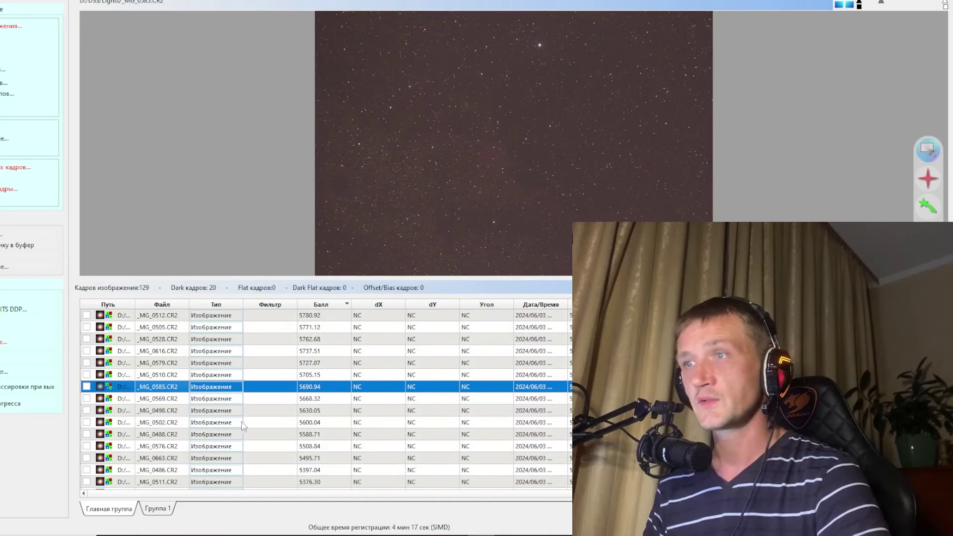
pyautogui.press('Down')
pyautogui.press('Down')
pyautogui.press('Down')
pyautogui.press('Down')
pyautogui.press('Down')
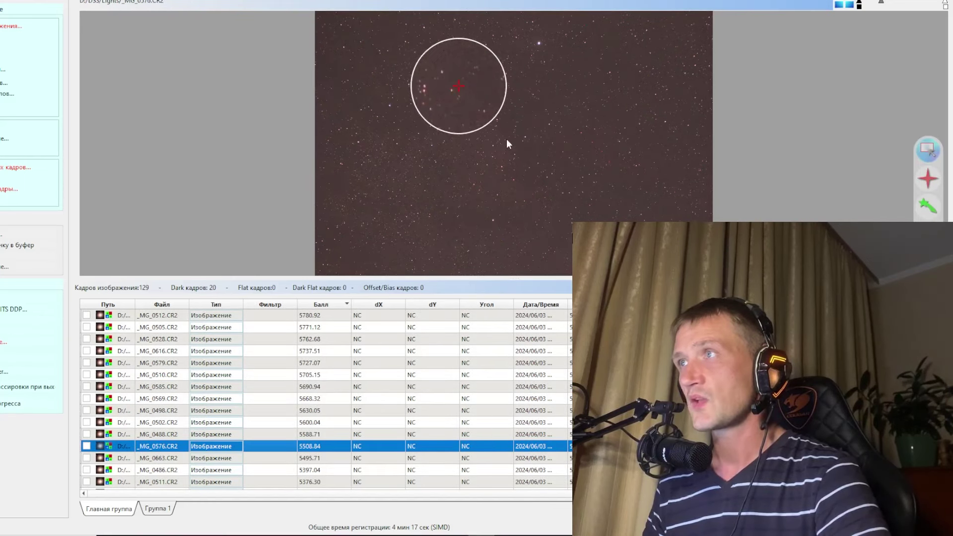
pyautogui.rightClick(392, 425)
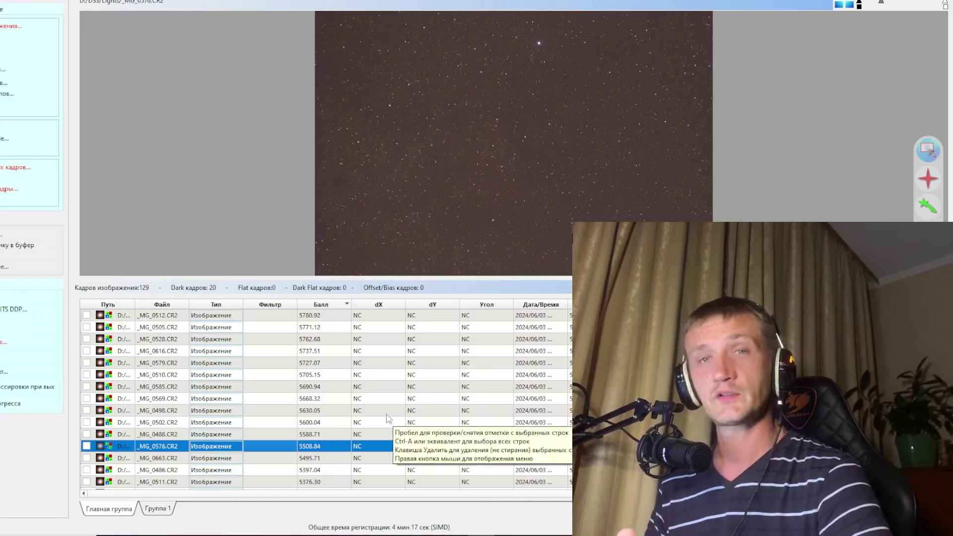
pyautogui.click(419, 467)
pyautogui.scroll(5, 452, 433)
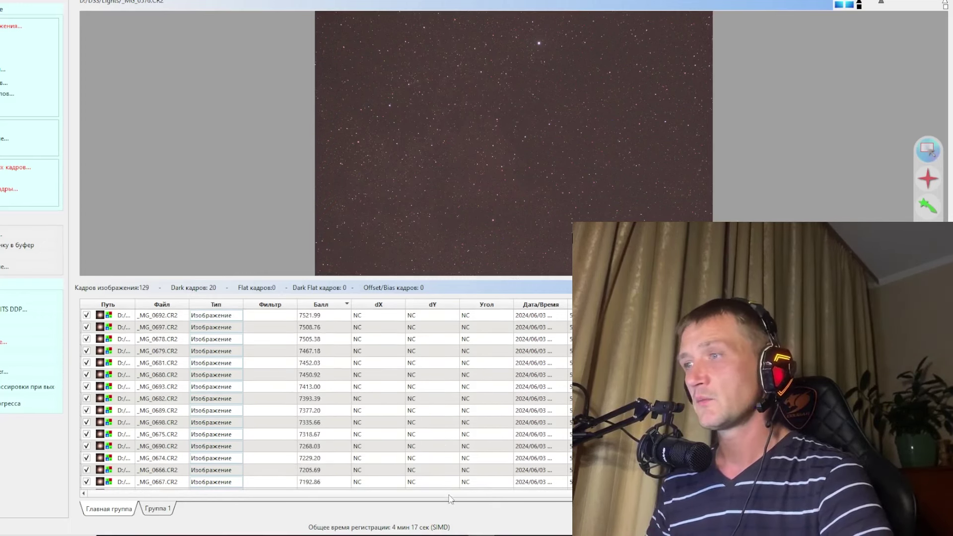
# Examine the scores and remaining parameters of the light frames throughout the frame list, down to the dark frames.
pyautogui.hscroll(5, 446, 507)
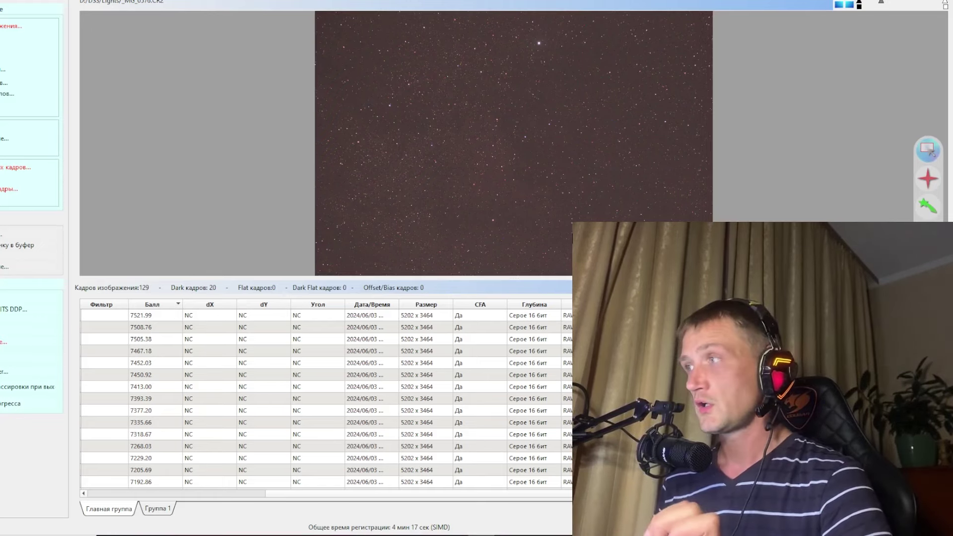
pyautogui.scroll(-5, 326, 397)
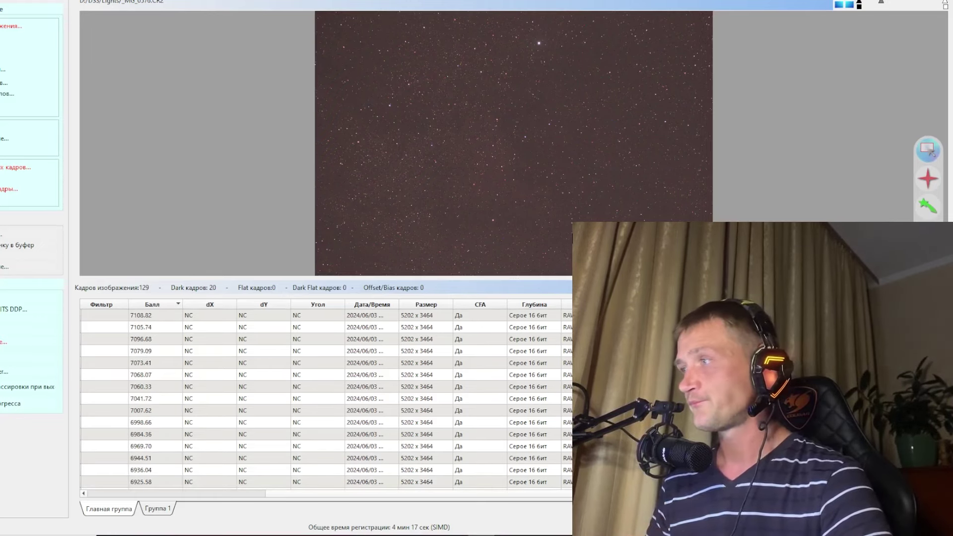
pyautogui.scroll(-10, 326, 397)
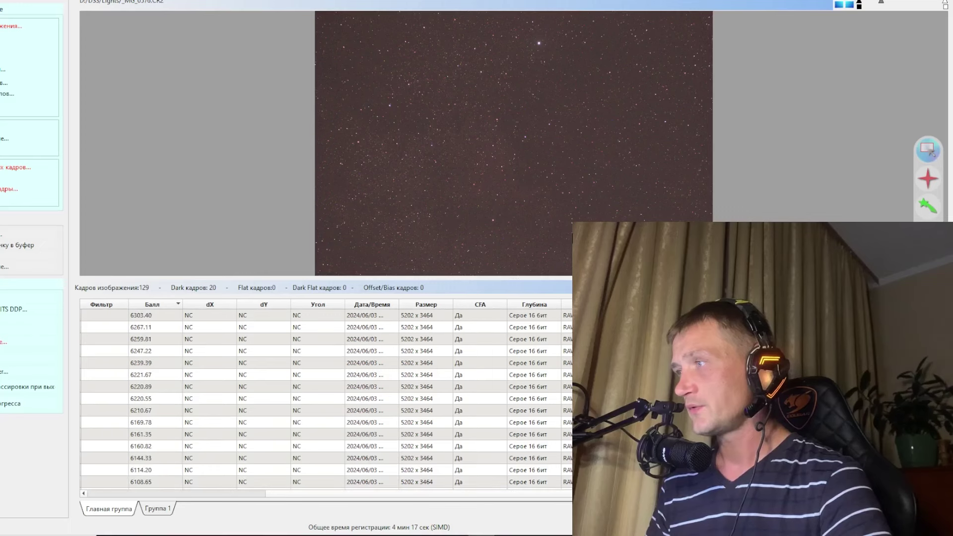
pyautogui.scroll(-5, 326, 397)
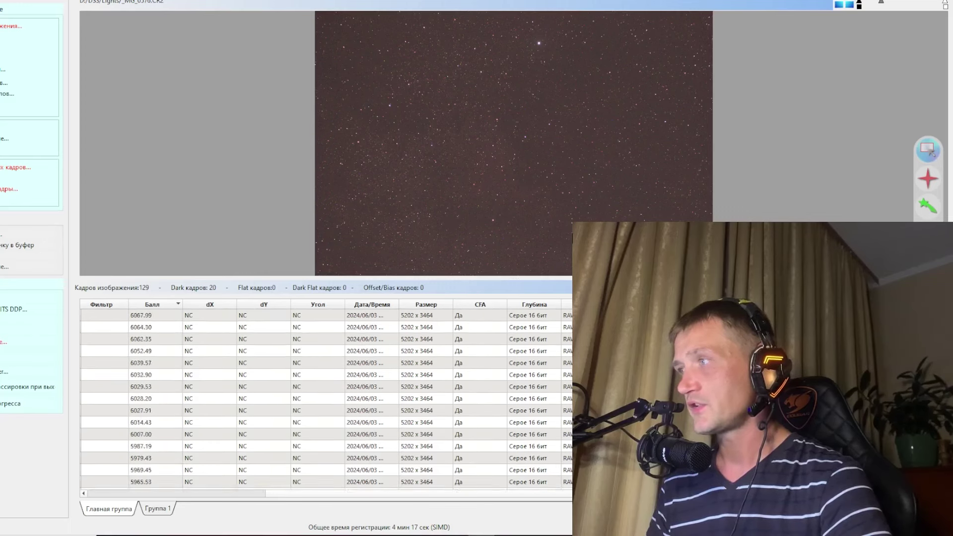
pyautogui.scroll(20, 326, 397)
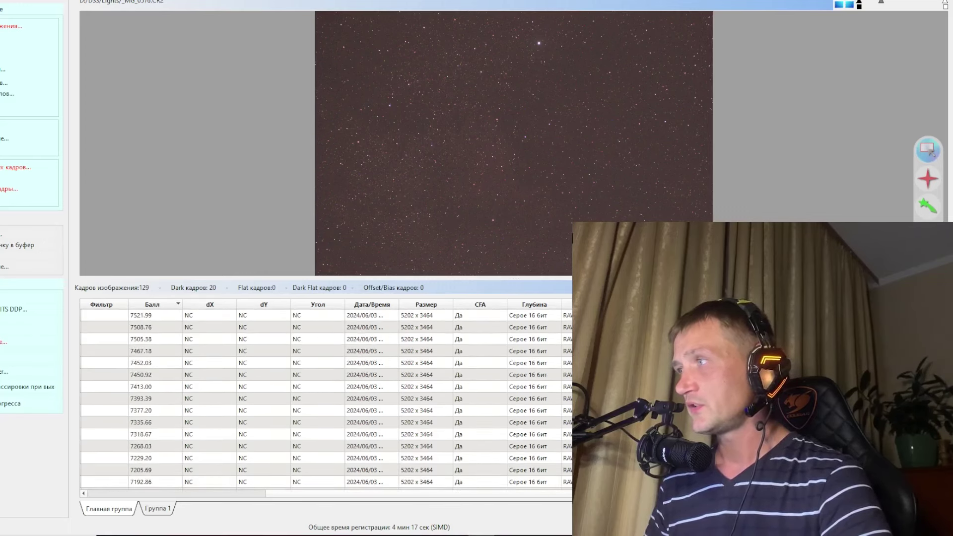
pyautogui.scroll(-20, 326, 397)
pyautogui.hscroll(-5, 326, 397)
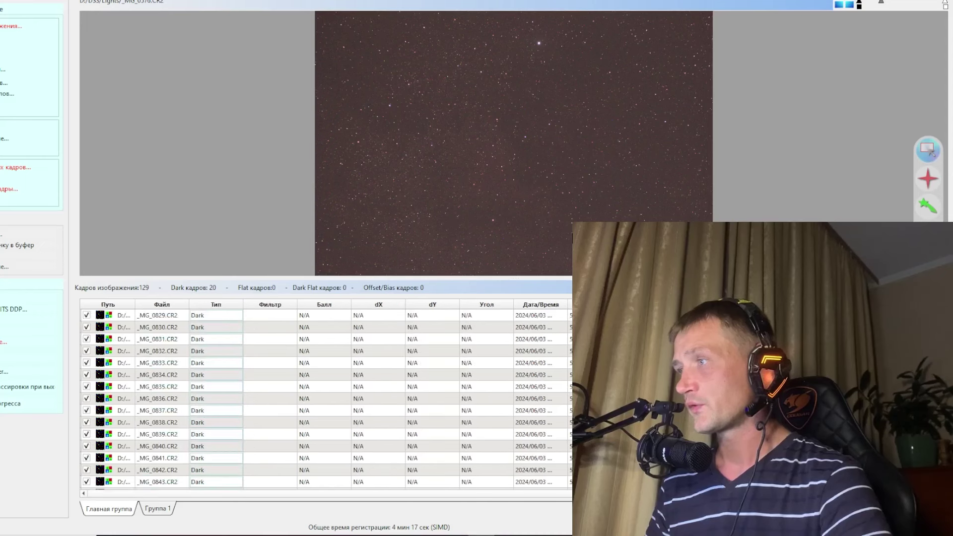
pyautogui.hscroll(5, 326, 397)
pyautogui.scroll(10, 327, 397)
# Preview light frame _MG_0677.CR2 and uncheck it, along with _MG_0696.CR2 and _MG_0647.CR2.
pyautogui.click(326, 387)
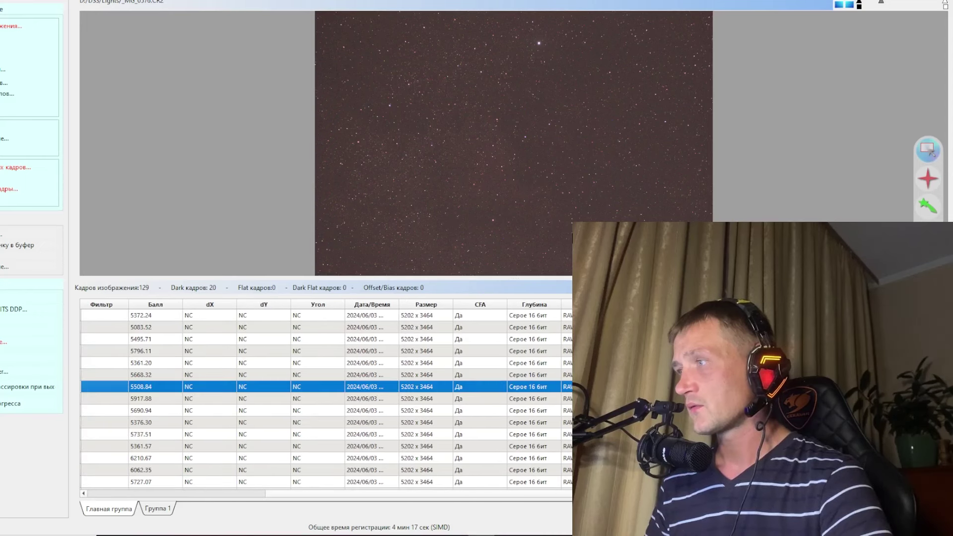
pyautogui.hscroll(-3, 326, 397)
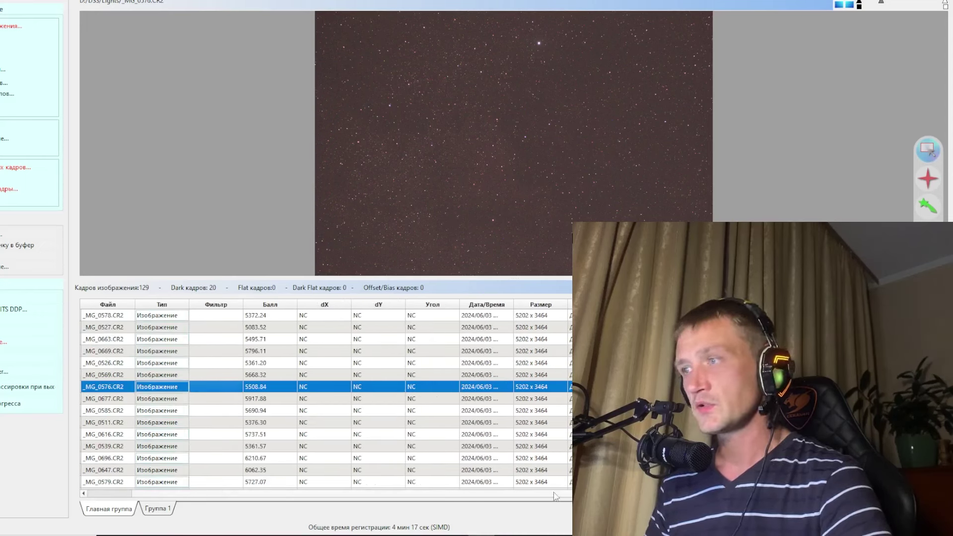
pyautogui.hscroll(-1, 515, 499)
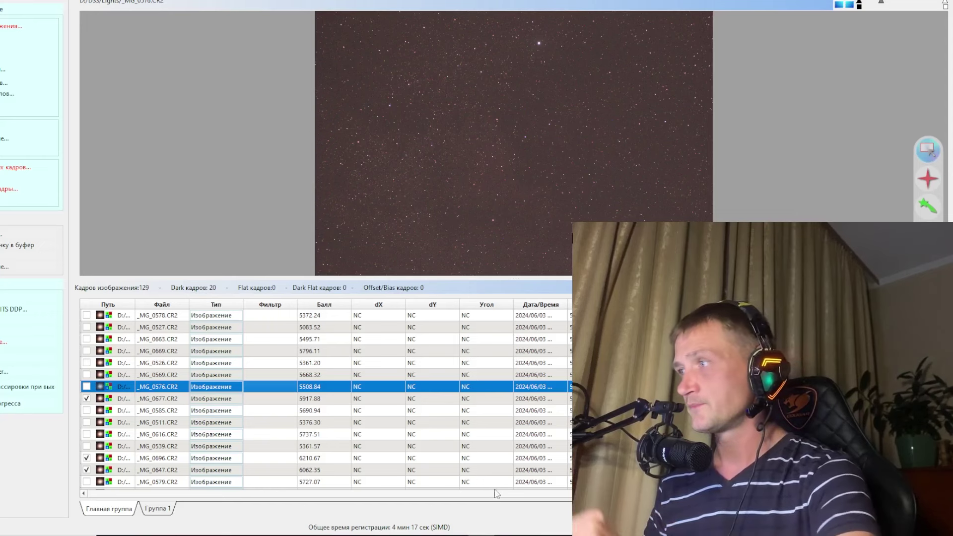
pyautogui.hscroll(3, 551, 492)
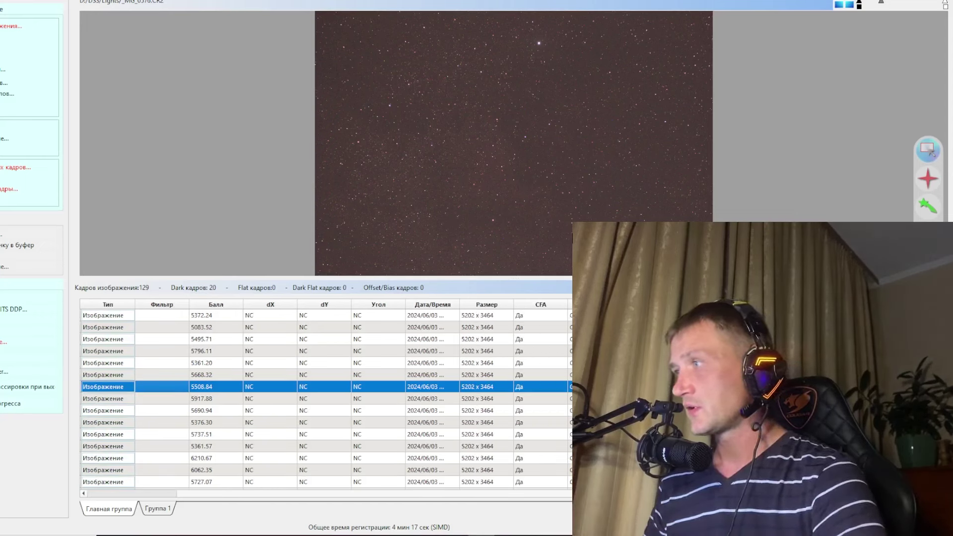
pyautogui.hscroll(-3, 439, 480)
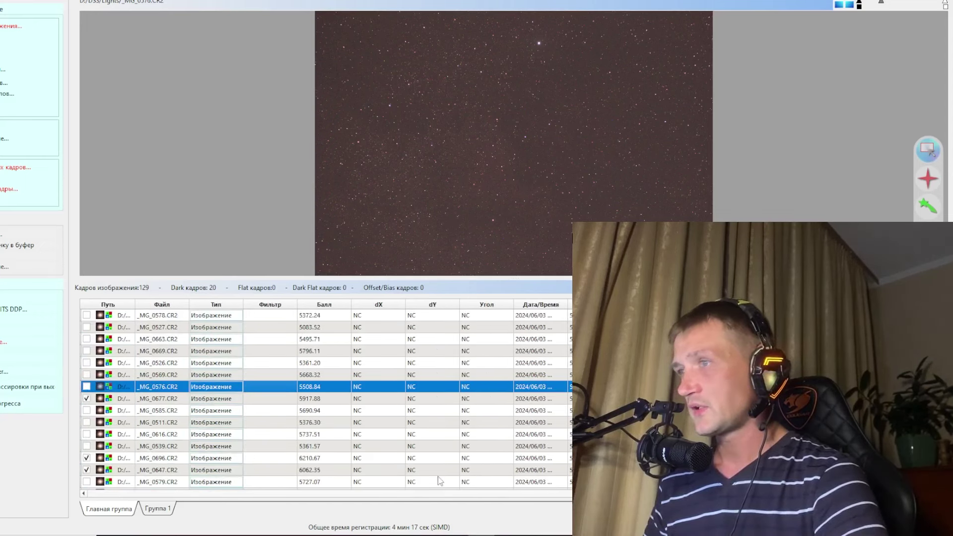
pyautogui.click(128, 400)
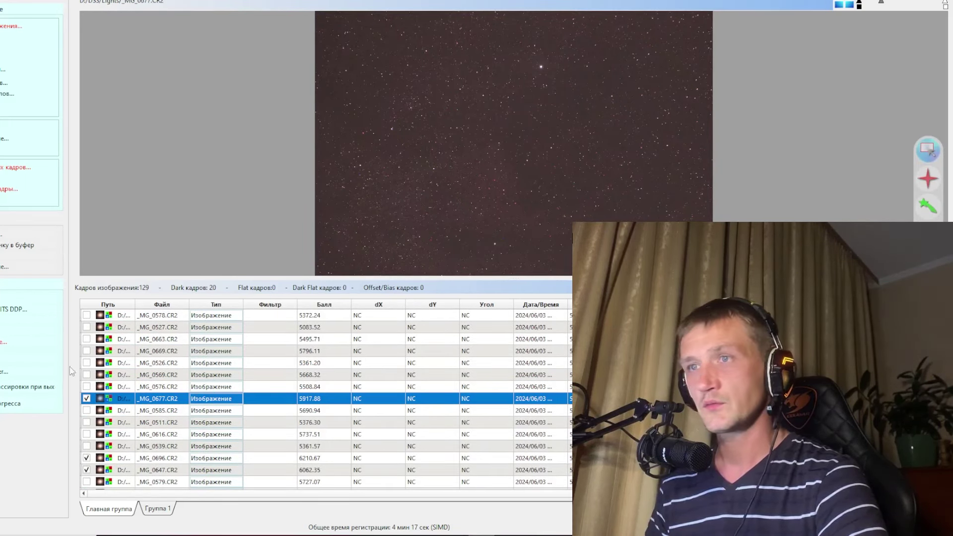
pyautogui.click(86, 398)
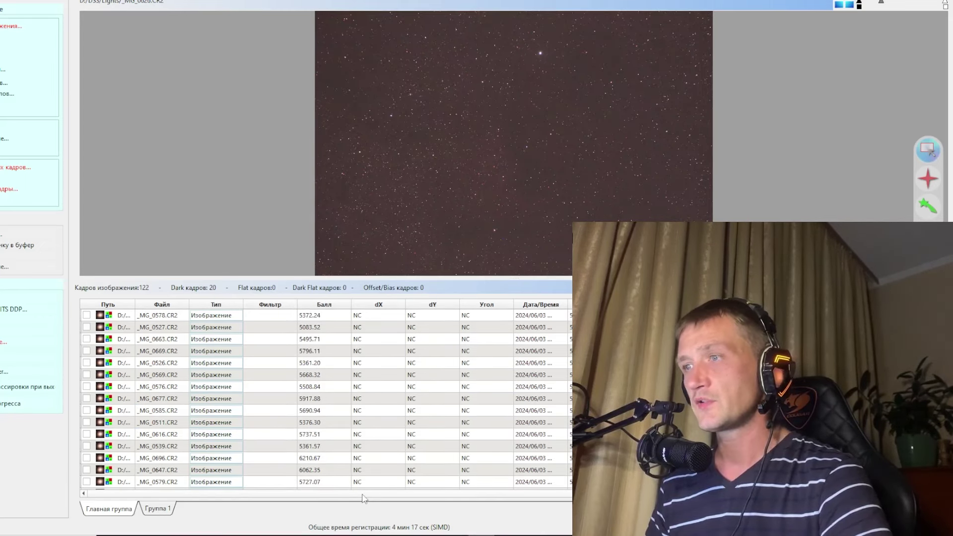
# Examine the FWHM, star count and sky background values of the listed frames.
pyautogui.moveTo(363, 498); pyautogui.dragTo(487, 496)
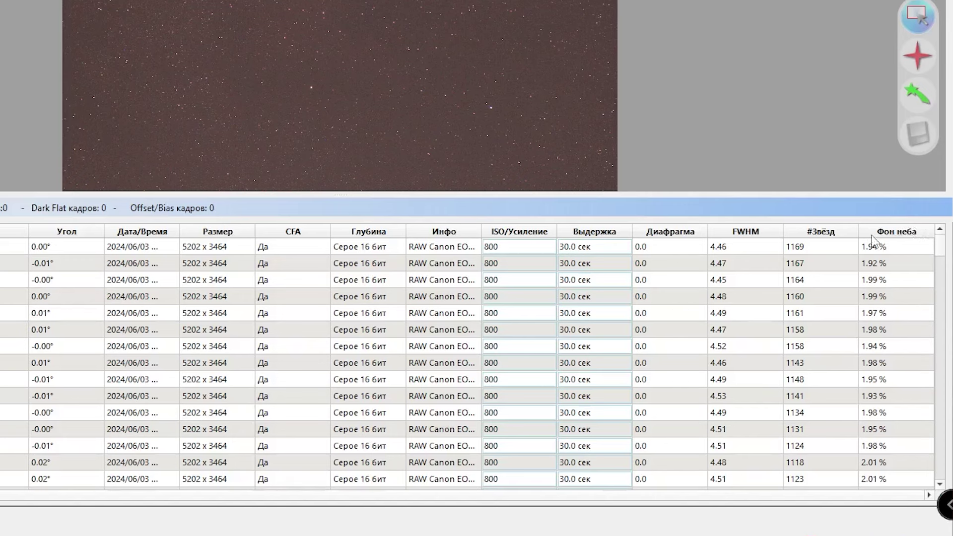
pyautogui.scroll(-5, 886, 275)
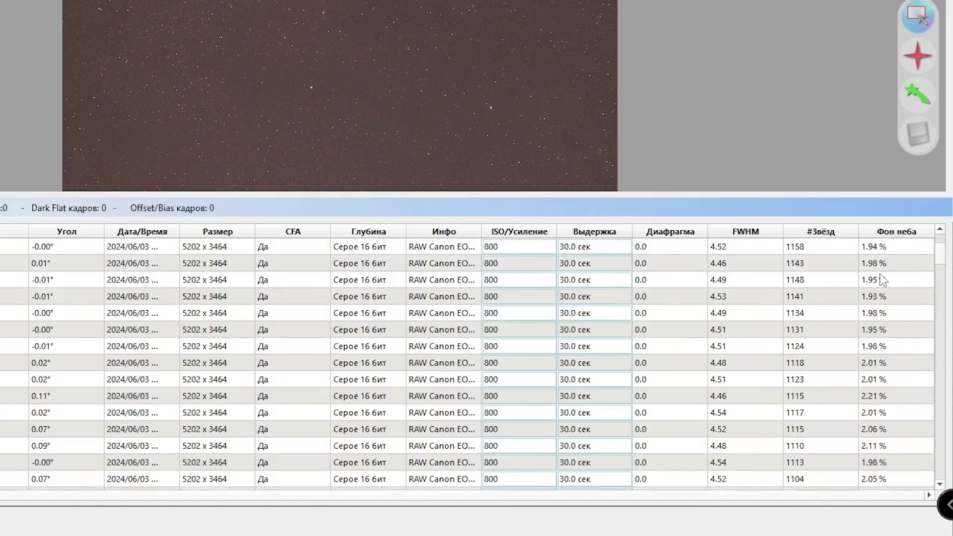
pyautogui.scroll(-1, 886, 301)
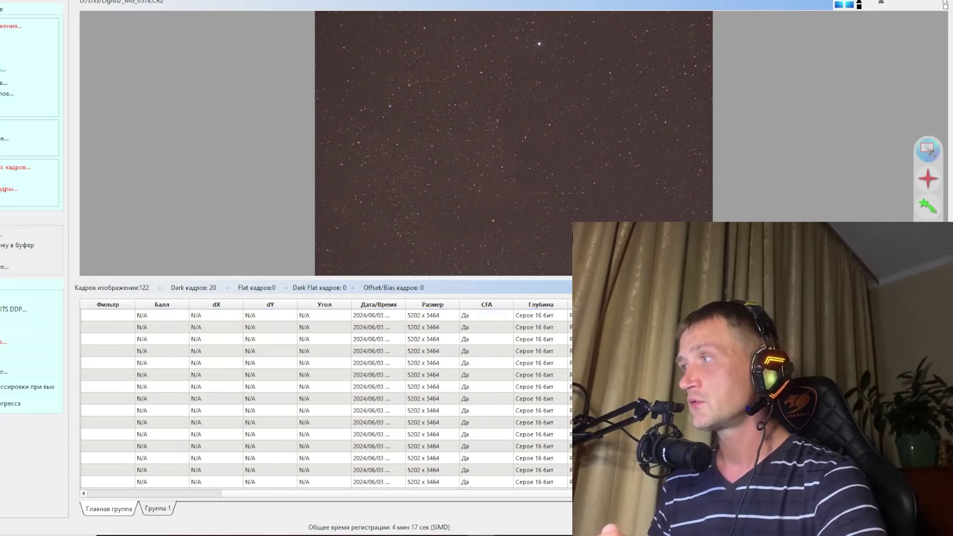
pyautogui.hscroll(5, 326, 397)
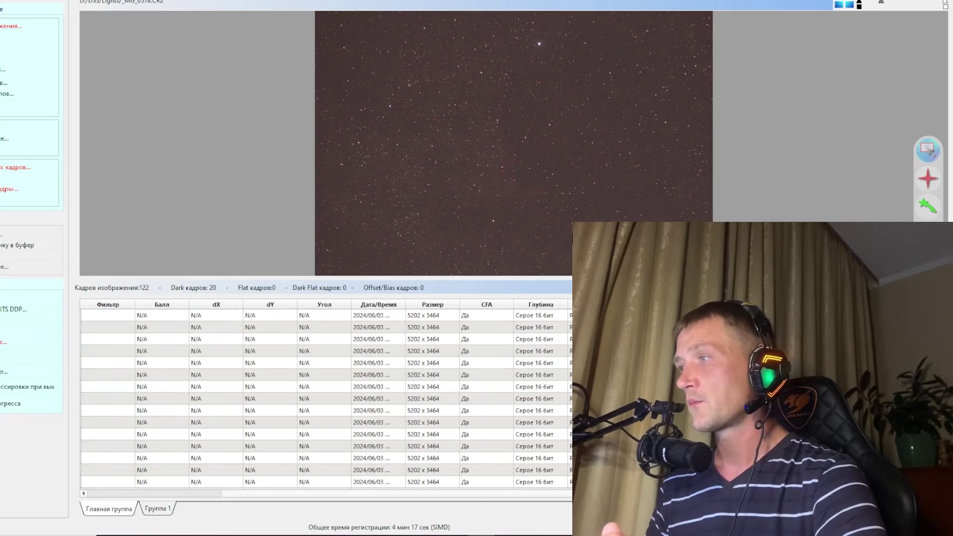
# Compare the previews of _MG_0489.CR2 and _MG_0568.CR2 and uncheck _MG_0489.CR2 along with similar frames such as _MG_0492.CR2 and _MG_0500.CR2.
pyautogui.click(150, 340)
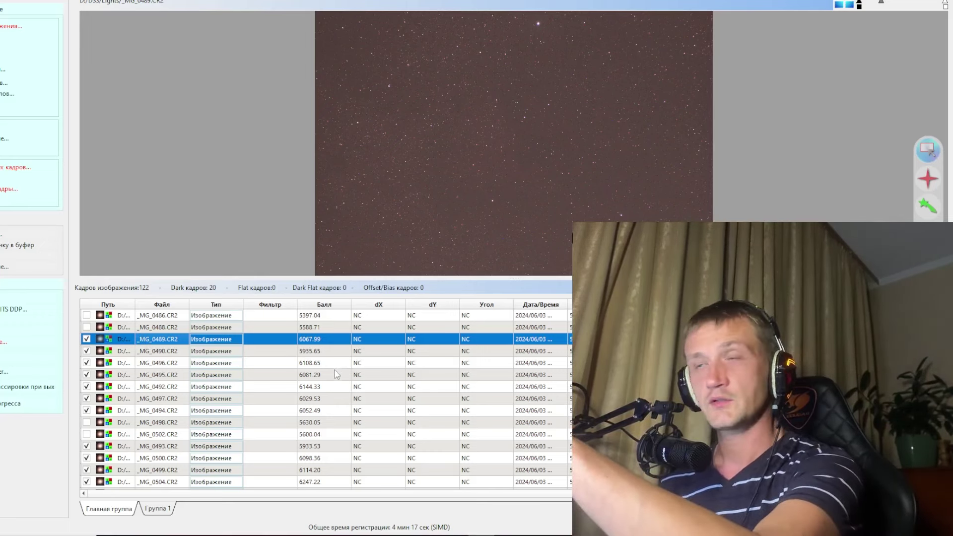
pyautogui.scroll(-10, 334, 371)
pyautogui.click(159, 411)
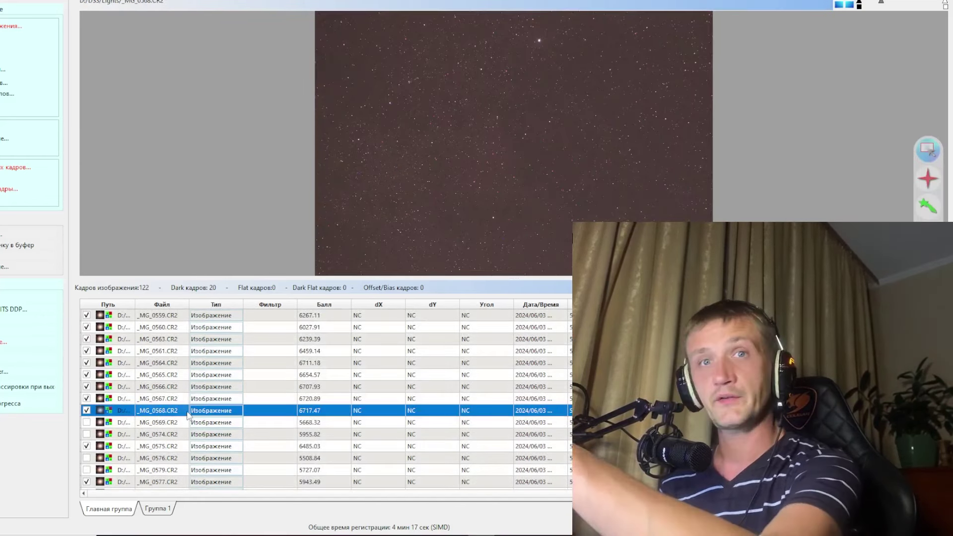
pyautogui.scroll(5, 165, 404)
pyautogui.scroll(5, 166, 405)
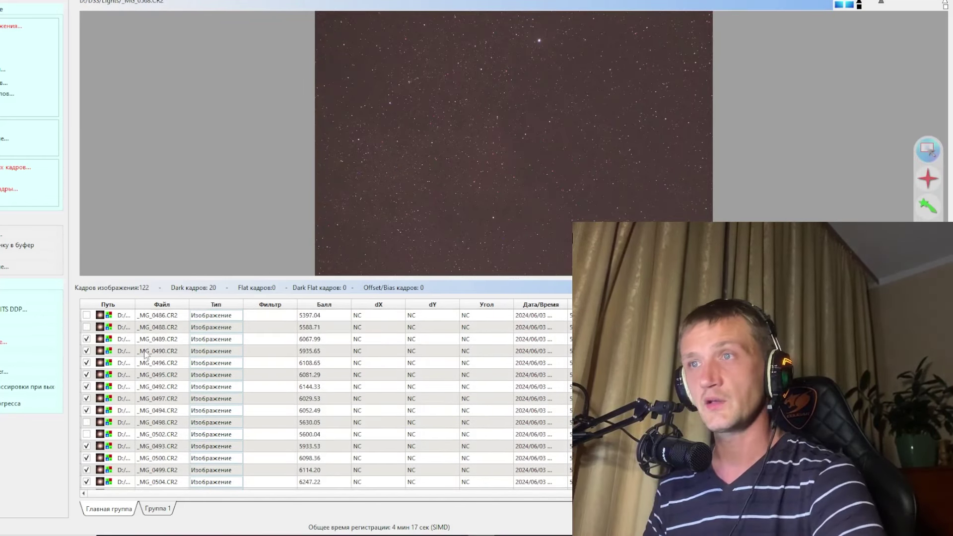
pyautogui.click(154, 342)
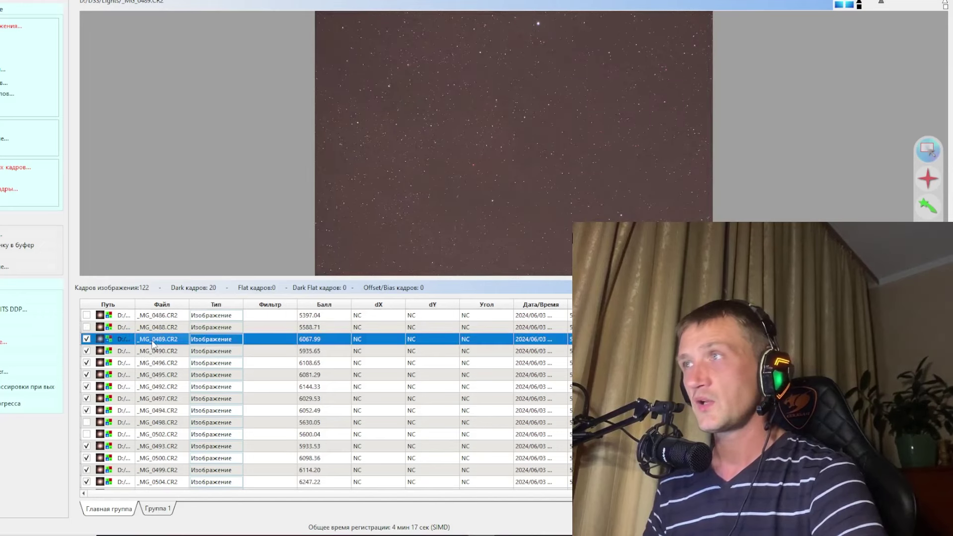
pyautogui.click(87, 339)
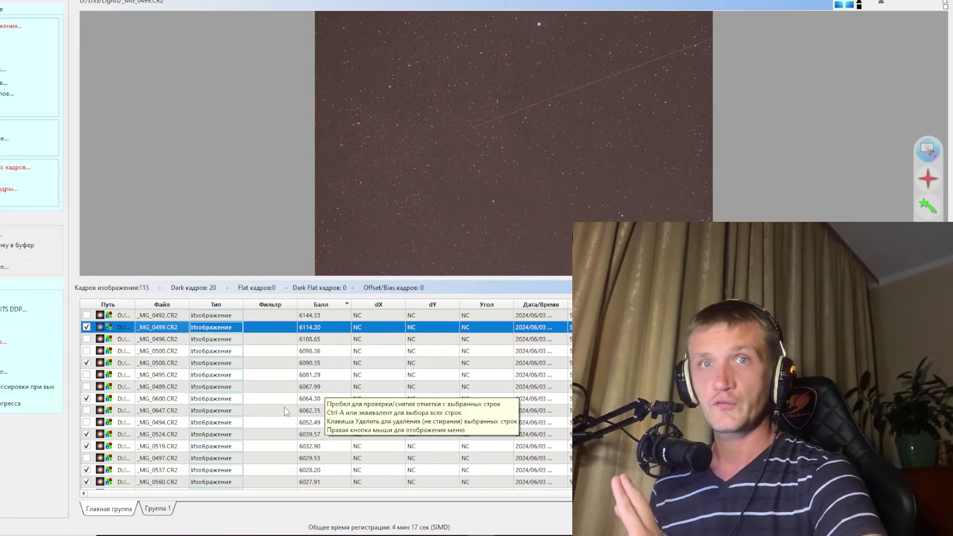
# Review the frame list ordered by score to check which light and dark frames are kept for stacking.
pyautogui.scroll(10, 283, 397)
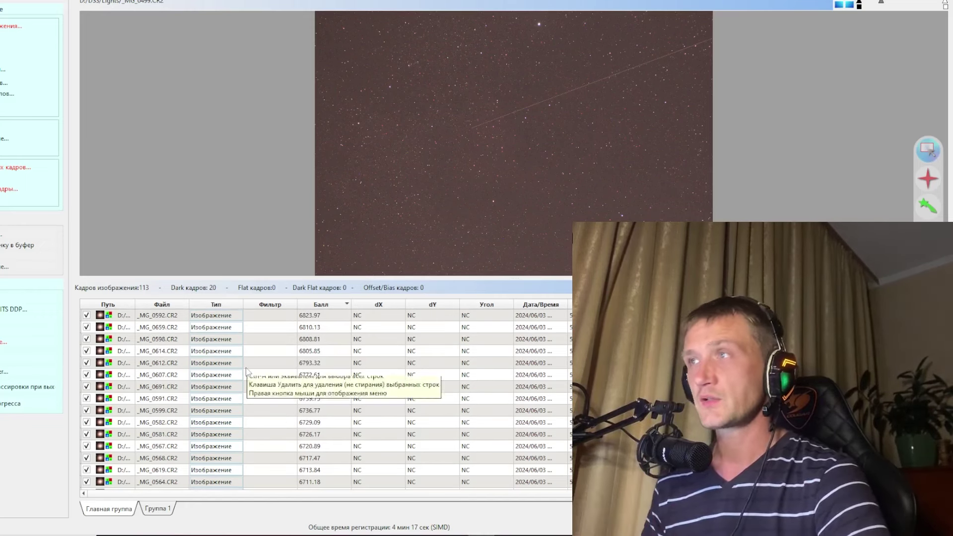
pyautogui.scroll(-10, 268, 388)
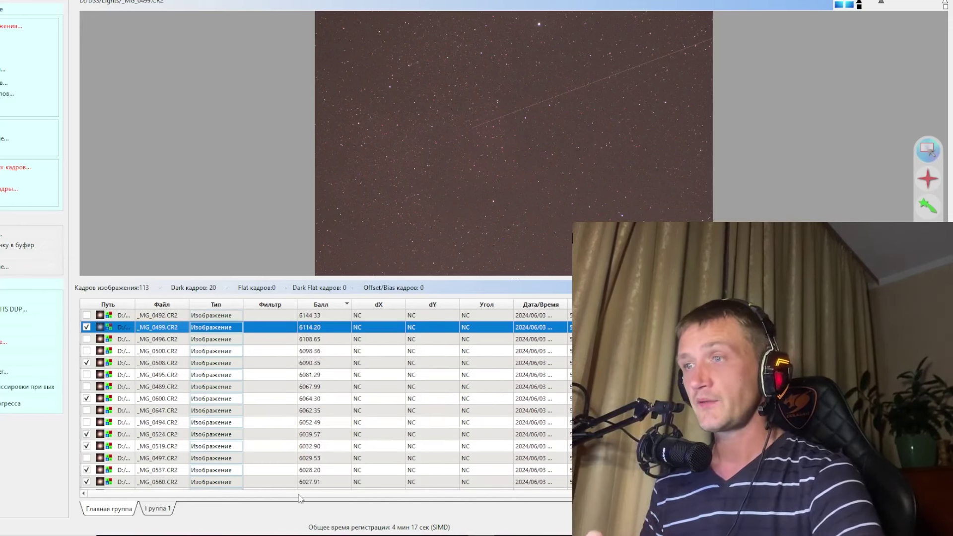
pyautogui.moveTo(300, 493)
pyautogui.mouseDown()
pyautogui.moveTo(424, 507)
pyautogui.moveTo(293, 483)
pyautogui.mouseUp()
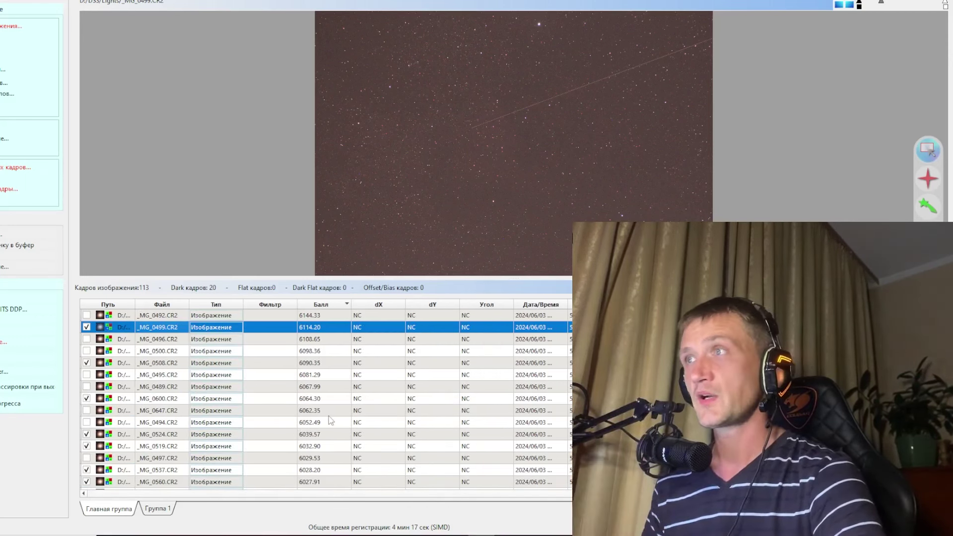
pyautogui.scroll(-20, 309, 409)
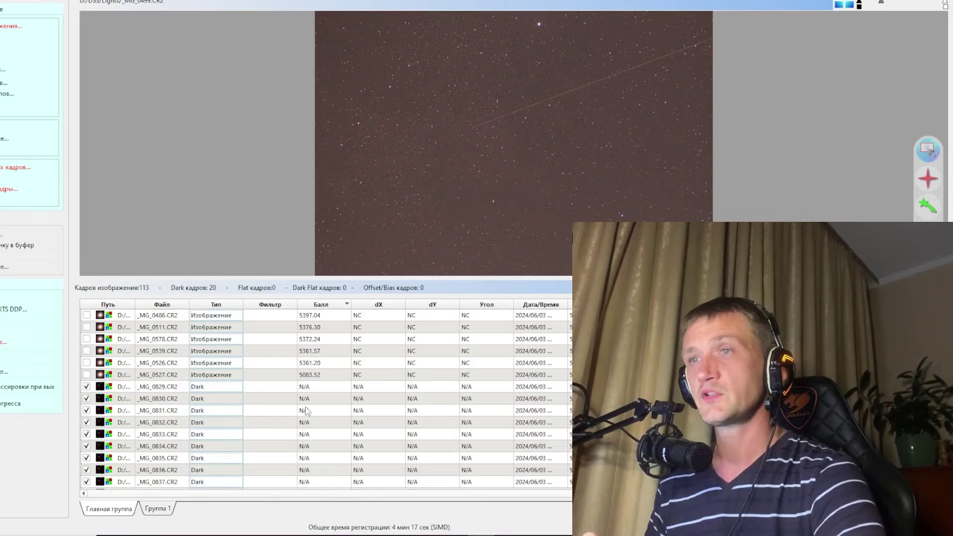
pyautogui.click(273, 493)
pyautogui.hscroll(3, 382, 505)
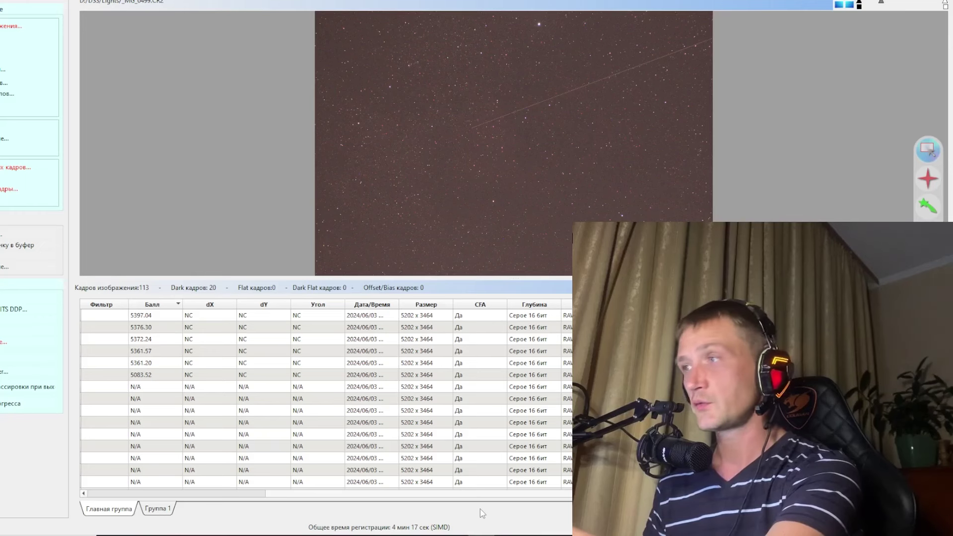
pyautogui.hscroll(-5, 268, 493)
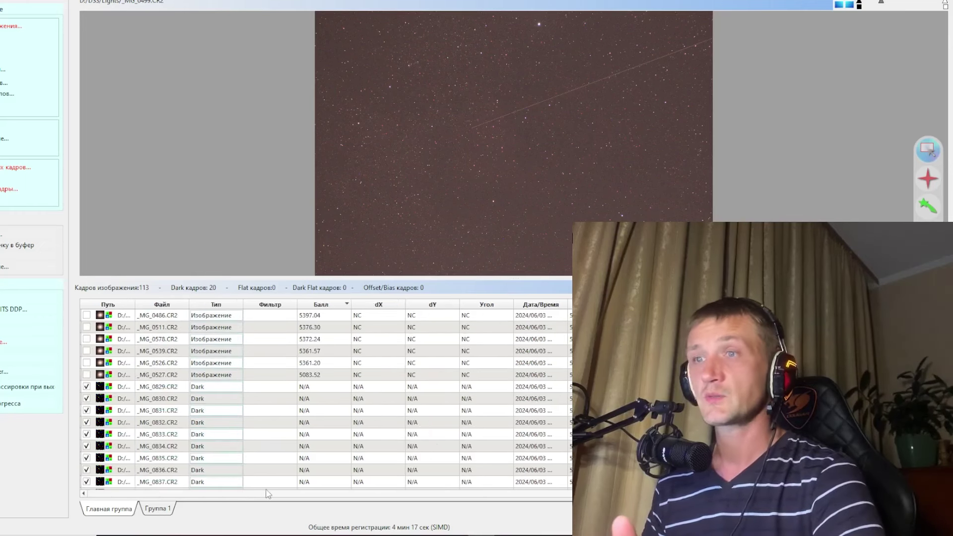
pyautogui.scroll(-2, 227, 377)
pyautogui.scroll(10, 268, 406)
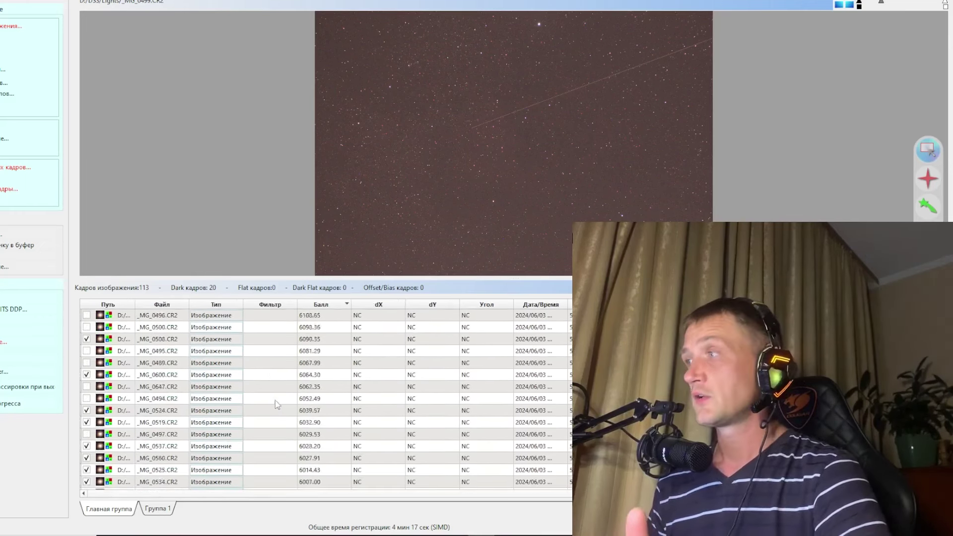
# Open the stacking steps summary for the checked frames and read through its parameters.
pyautogui.scroll(5, 325, 399)
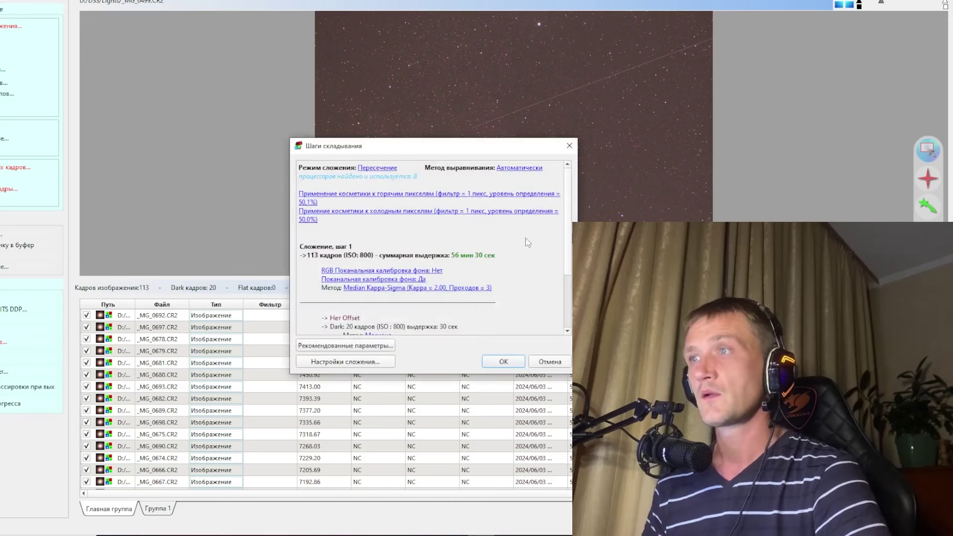
pyautogui.moveTo(431, 150); pyautogui.dragTo(420, 110)
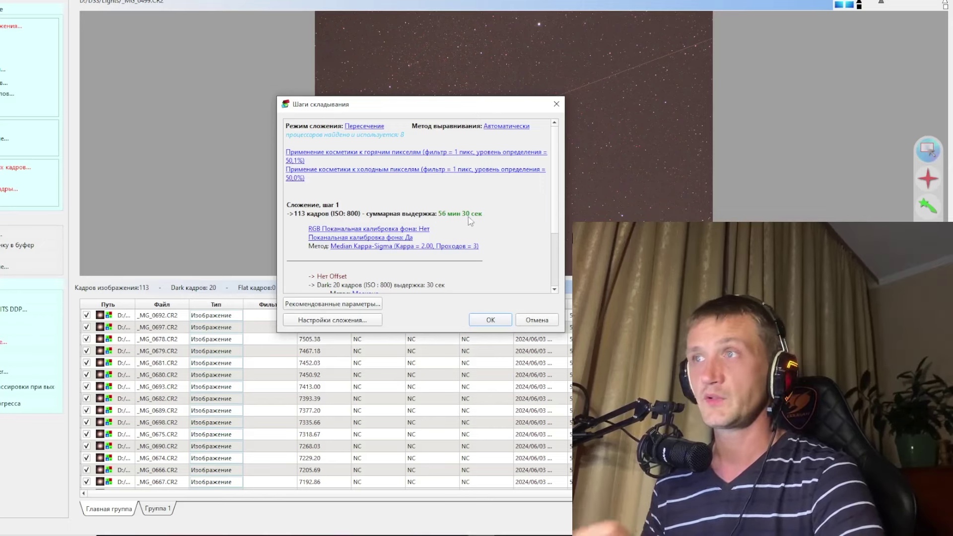
pyautogui.scroll(-3, 478, 225)
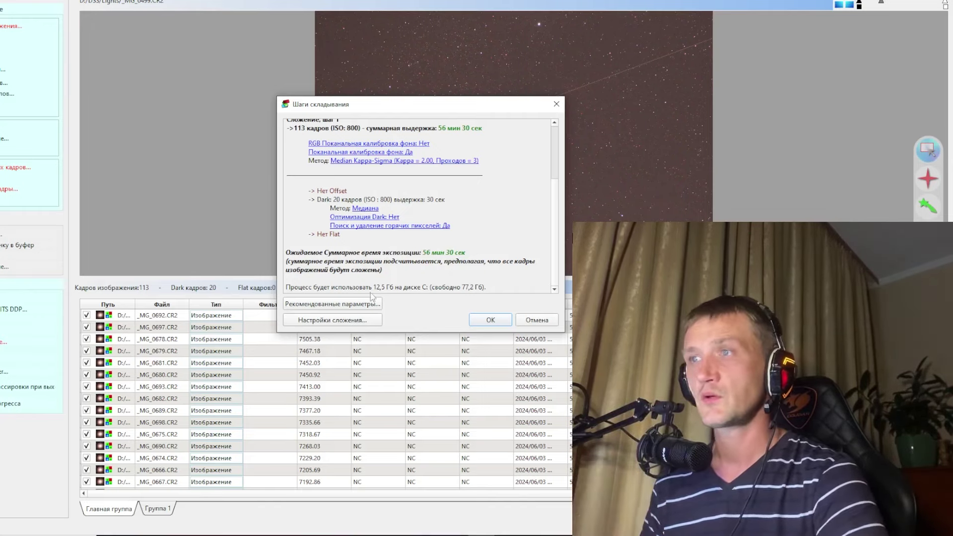
# Open the stacking settings and set the result mode to Стандартный режим (standard mode).
pyautogui.click(354, 320)
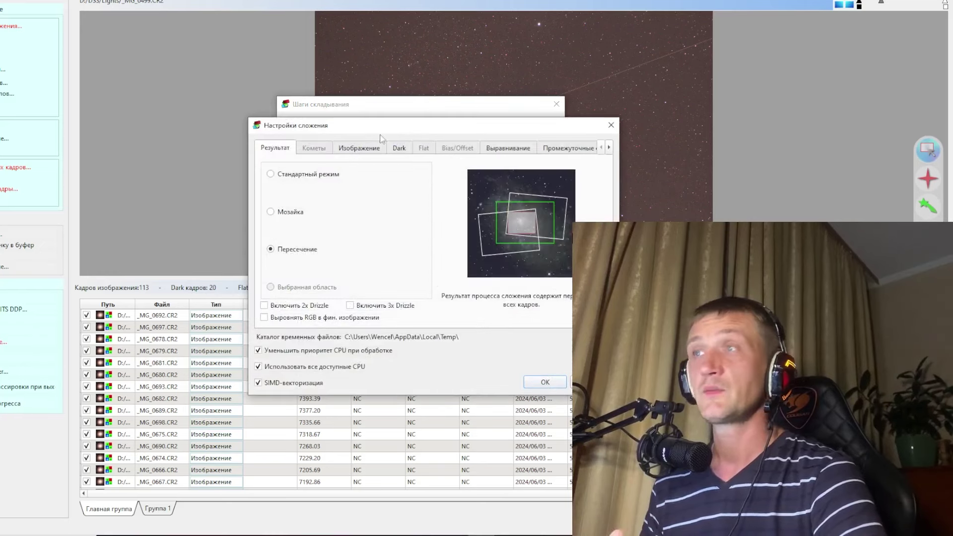
pyautogui.moveTo(376, 125); pyautogui.dragTo(326, 83)
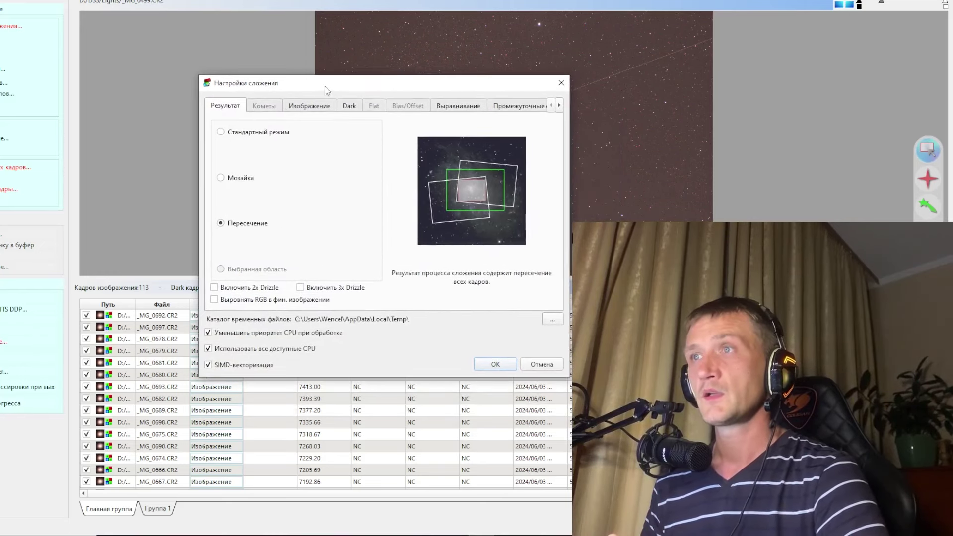
pyautogui.click(220, 132)
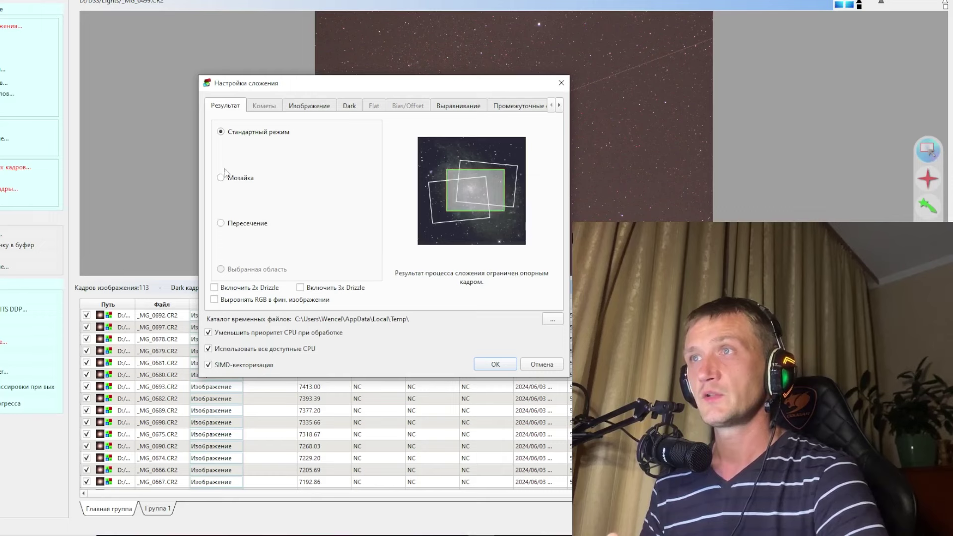
# Set the stacking result mode to Пересечение (intersection) and enable 2x Drizzle.
pyautogui.click(220, 177)
pyautogui.click(221, 223)
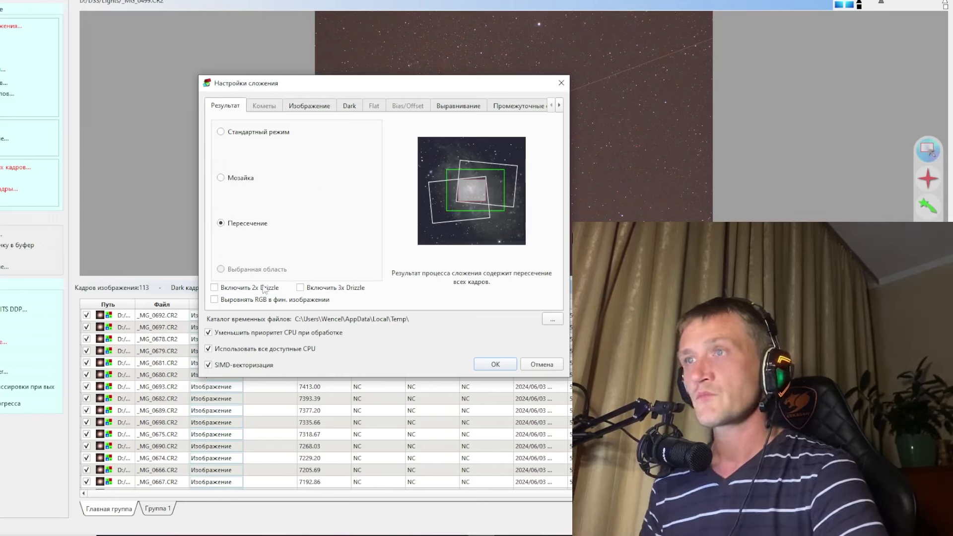
pyautogui.click(214, 287)
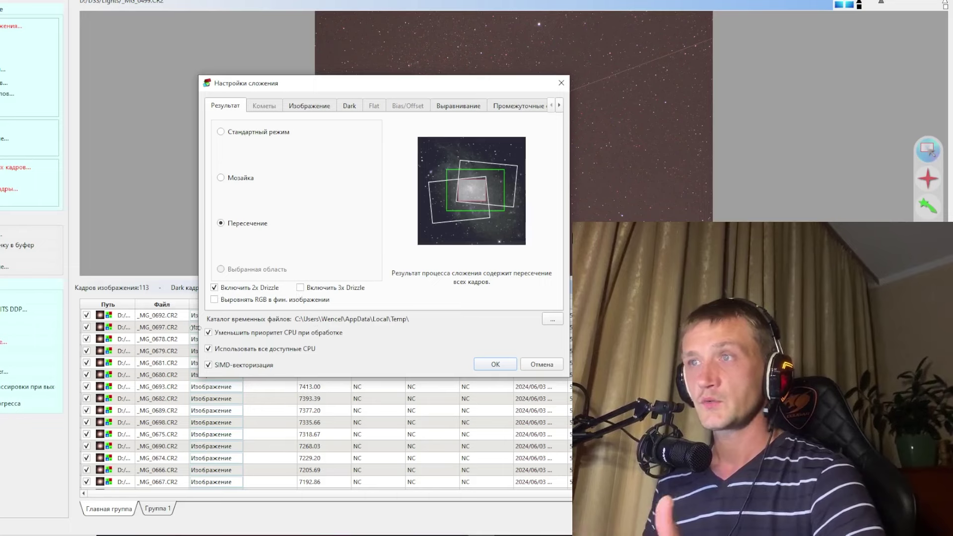
# Set the number of passes for Median Kappa-Sigma clipping of the light frames to 5.
pyautogui.click(305, 108)
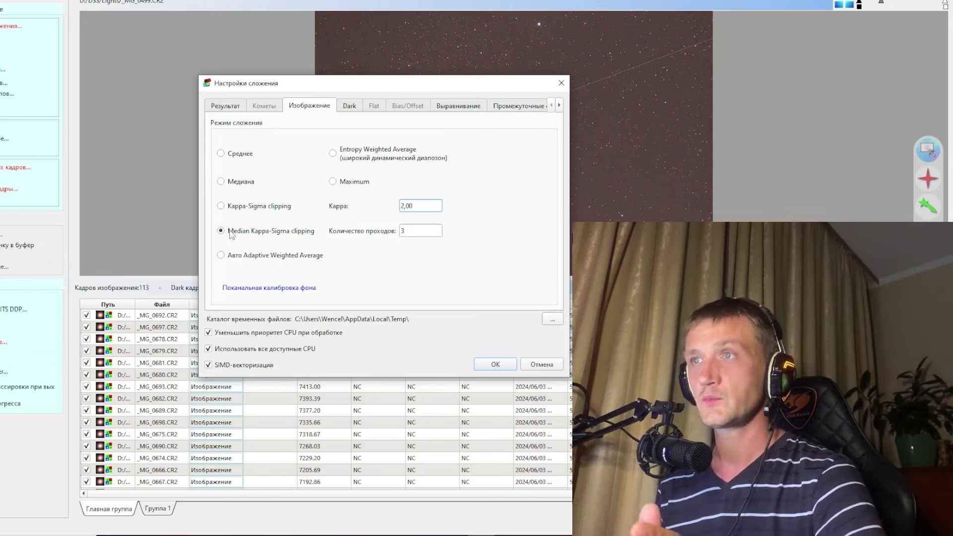
pyautogui.press('Tab')
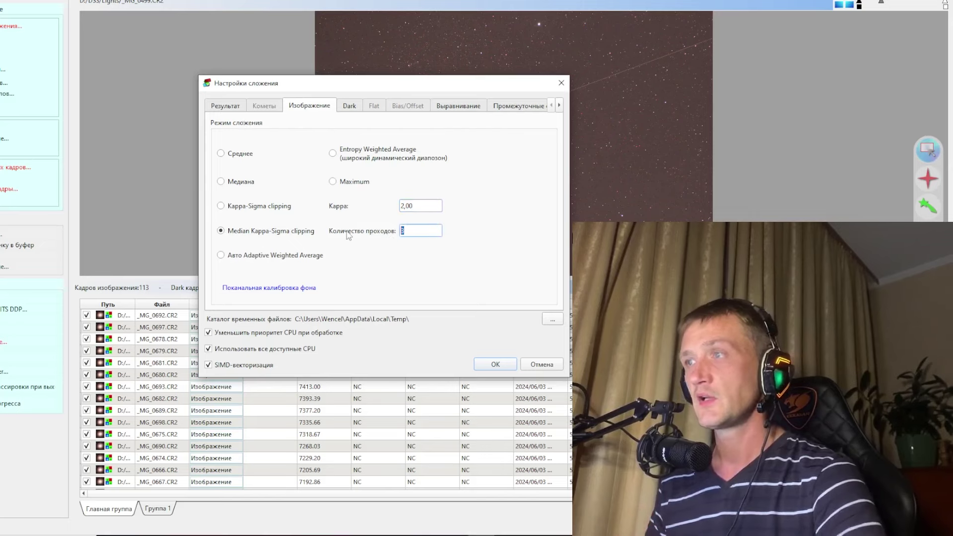
pyautogui.write('5')
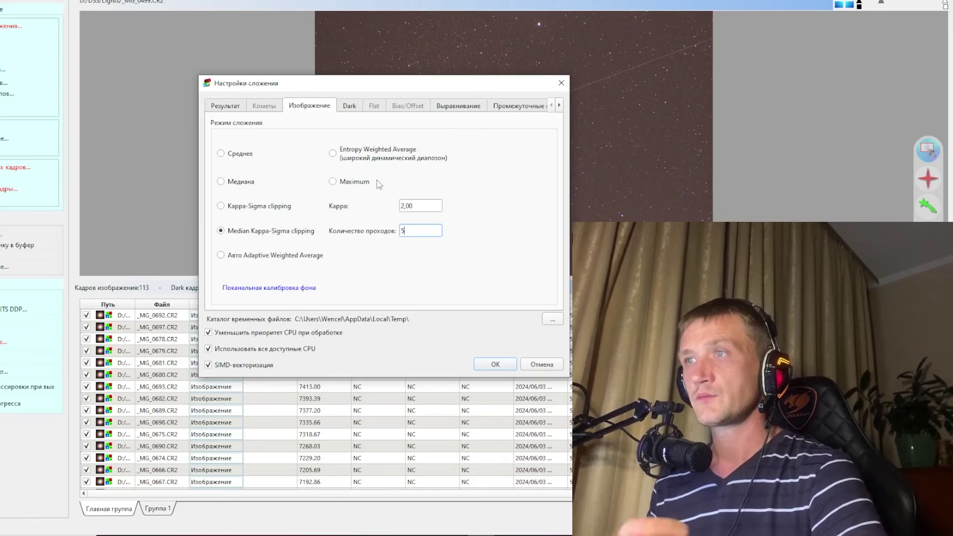
# Review the dark, light, alignment, intermediate file, cosmetic and output file settings, and accept the stacking settings.
pyautogui.click(347, 109)
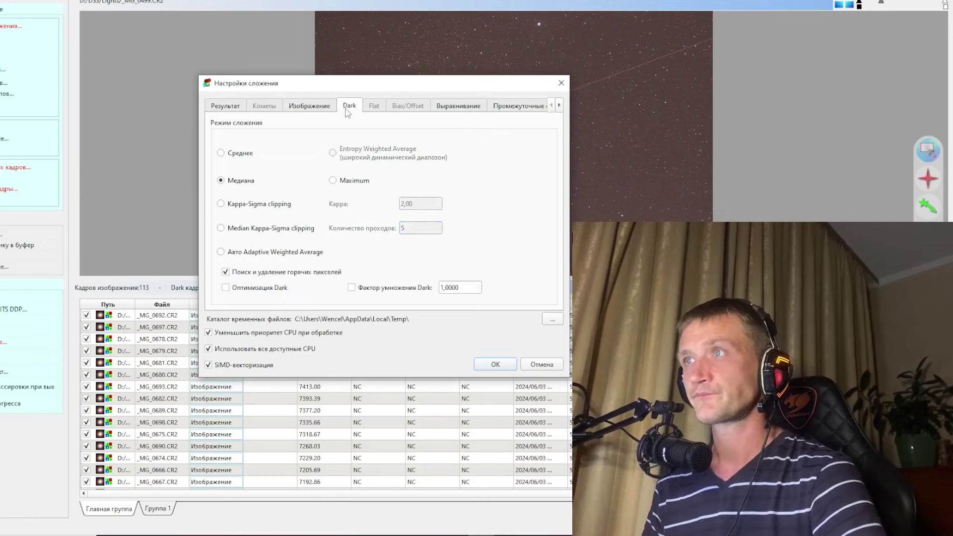
pyautogui.click(310, 105)
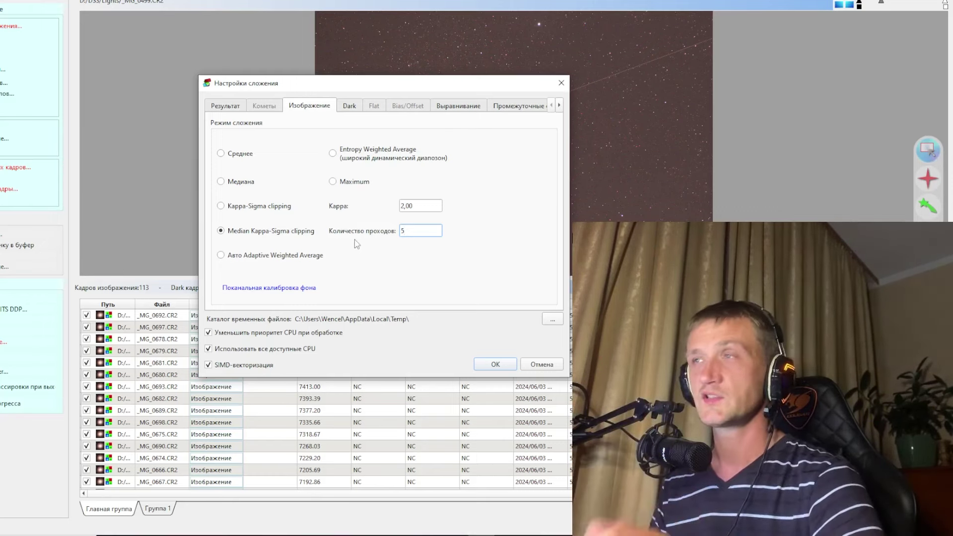
pyautogui.click(458, 107)
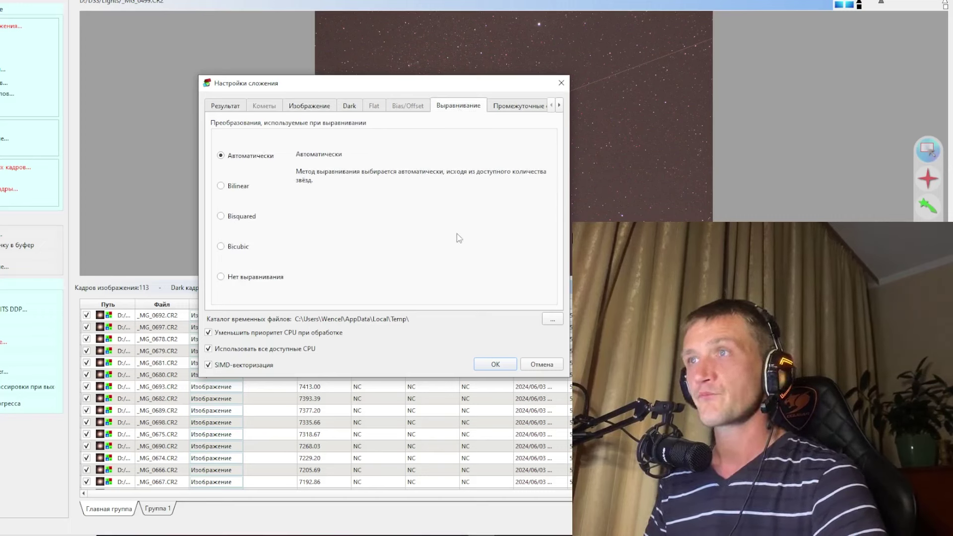
pyautogui.click(507, 107)
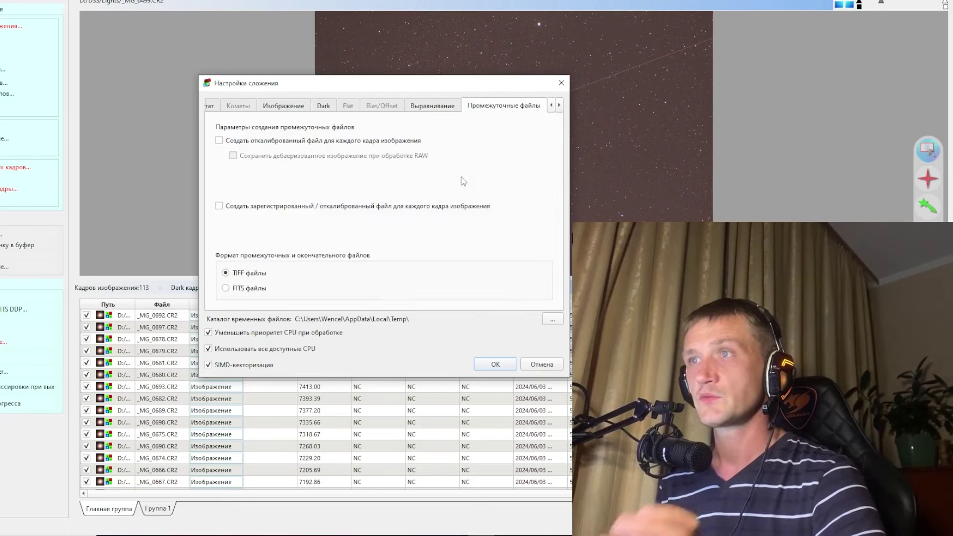
pyautogui.click(559, 105)
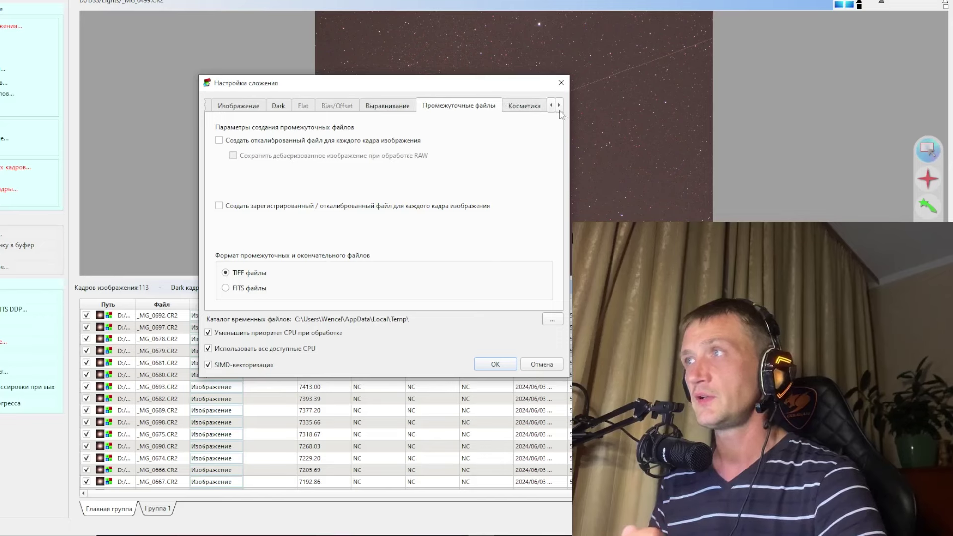
pyautogui.click(559, 105)
pyautogui.click(491, 111)
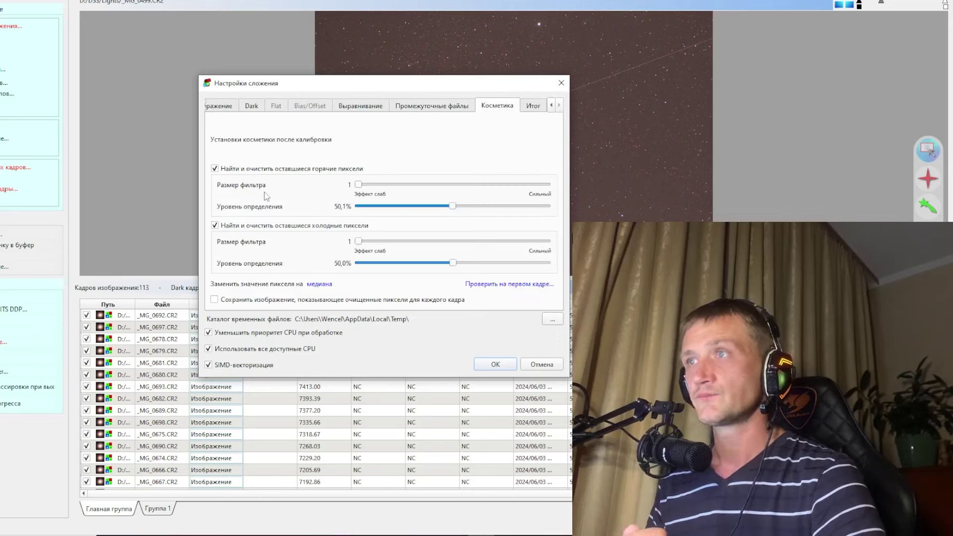
pyautogui.click(533, 106)
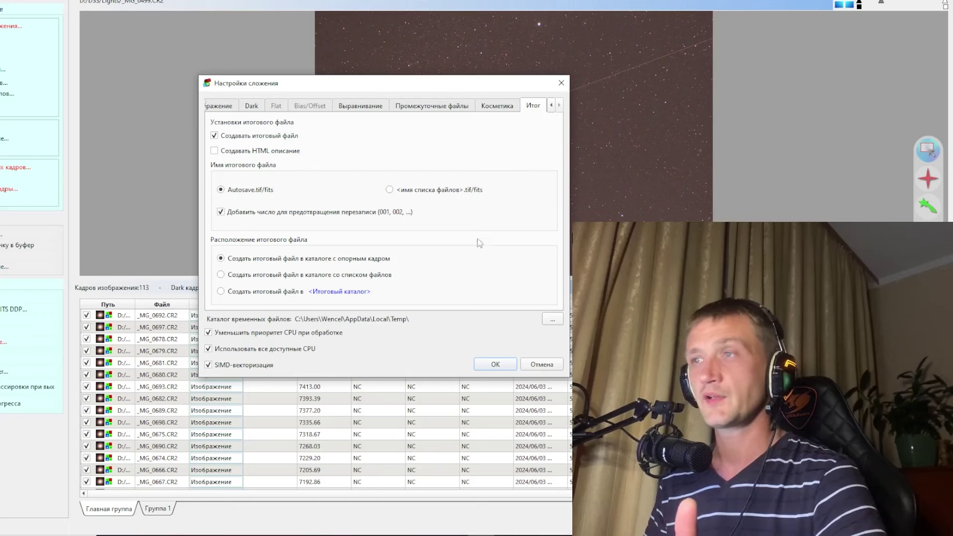
pyautogui.click(483, 365)
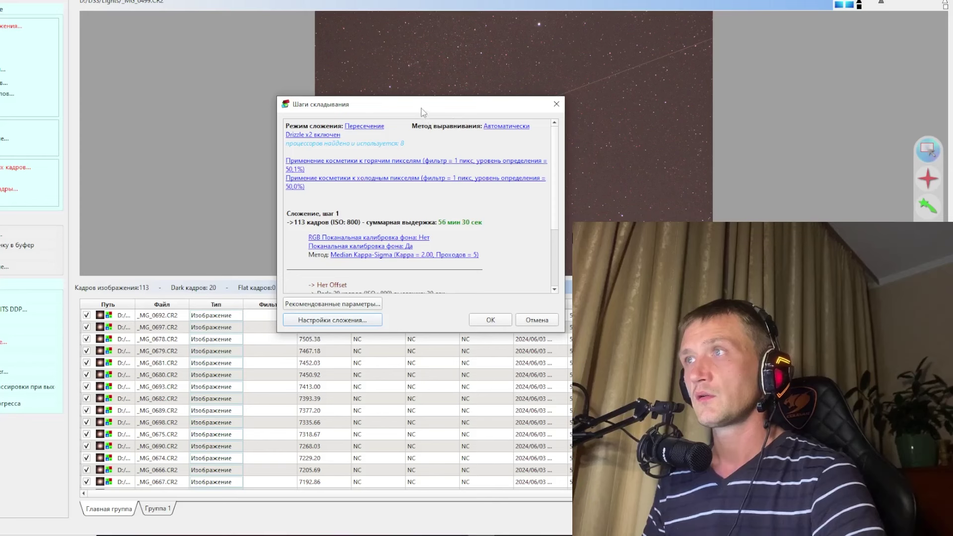
# Read through the updated stacking steps summary and start stacking the checked frames.
pyautogui.moveTo(422, 111); pyautogui.dragTo(390, 73)
pyautogui.scroll(-4, 523, 199)
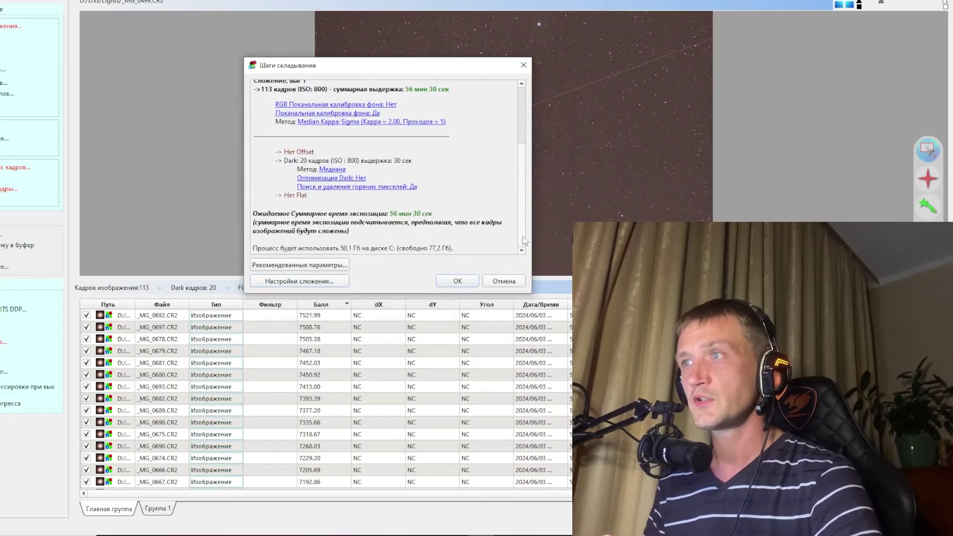
pyautogui.scroll(4, 523, 144)
pyautogui.scroll(-4, 529, 179)
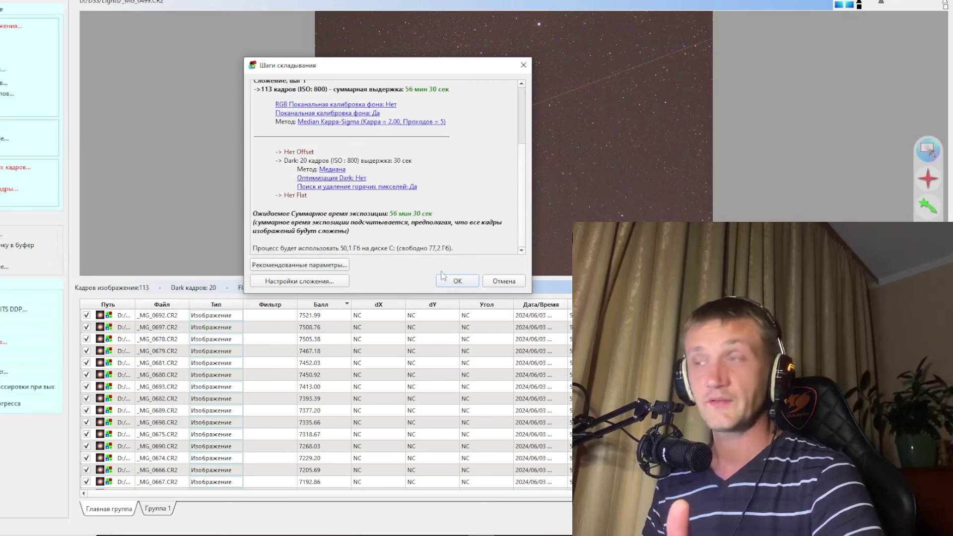
pyautogui.click(458, 281)
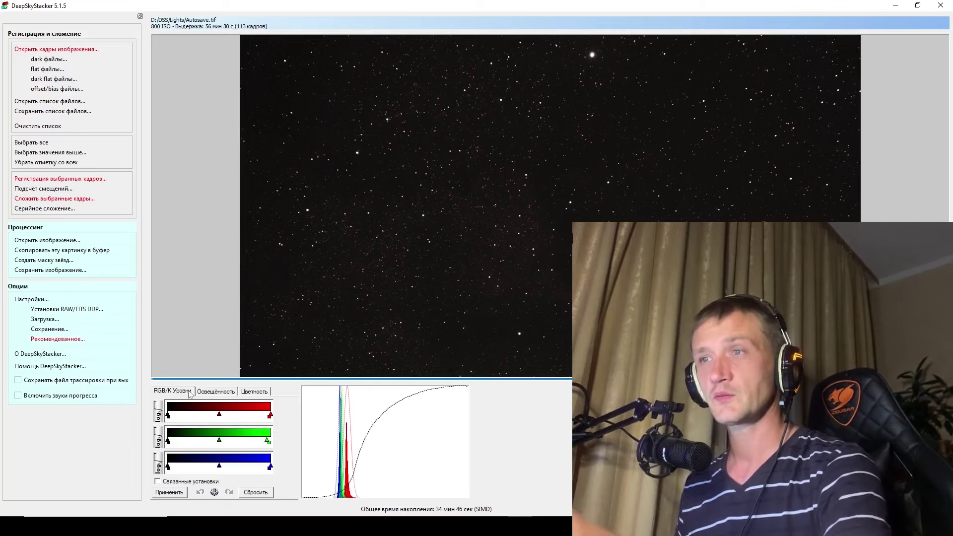
# Look through the RGB/K levels, luminance and saturation adjustments available for the stacked image.
pyautogui.click(209, 395)
pyautogui.click(251, 395)
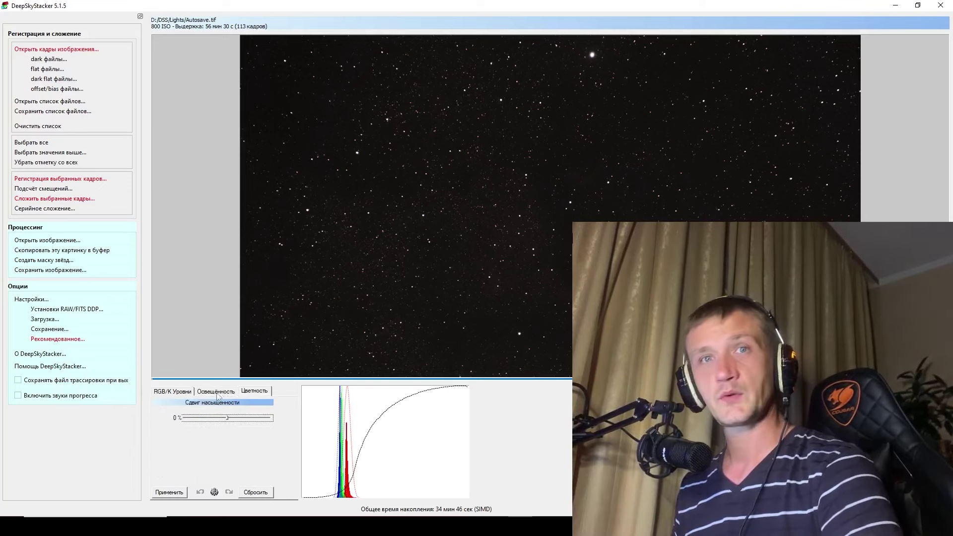
pyautogui.click(181, 392)
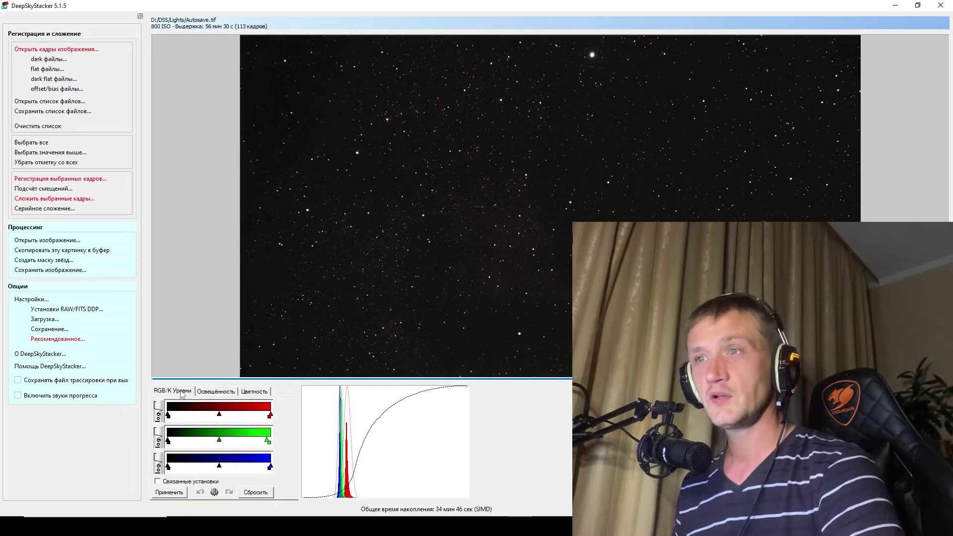
pyautogui.click(209, 394)
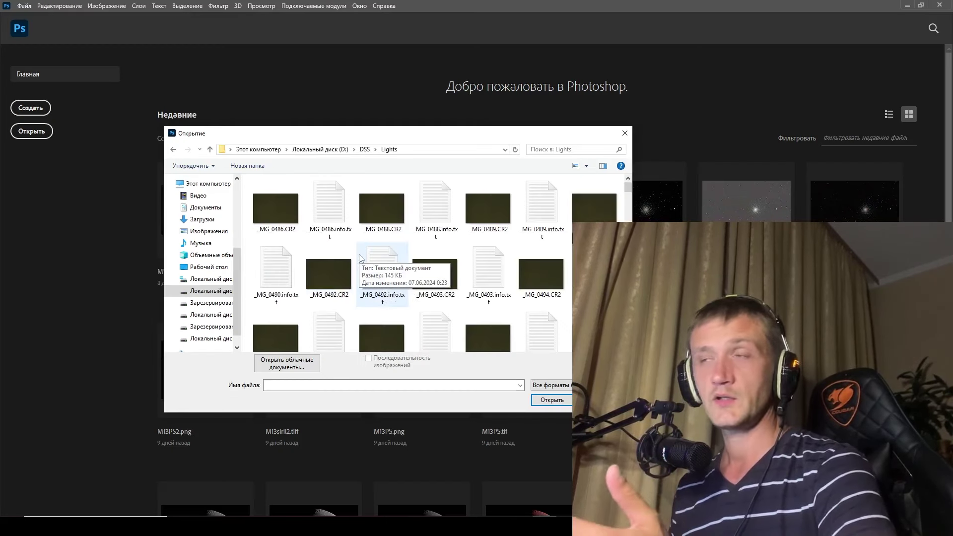
# Switch to Photoshop and open the stacked image Autosave.tif from the DSS\Lights folder on drive D.
pyautogui.scroll(-5, 377, 268)
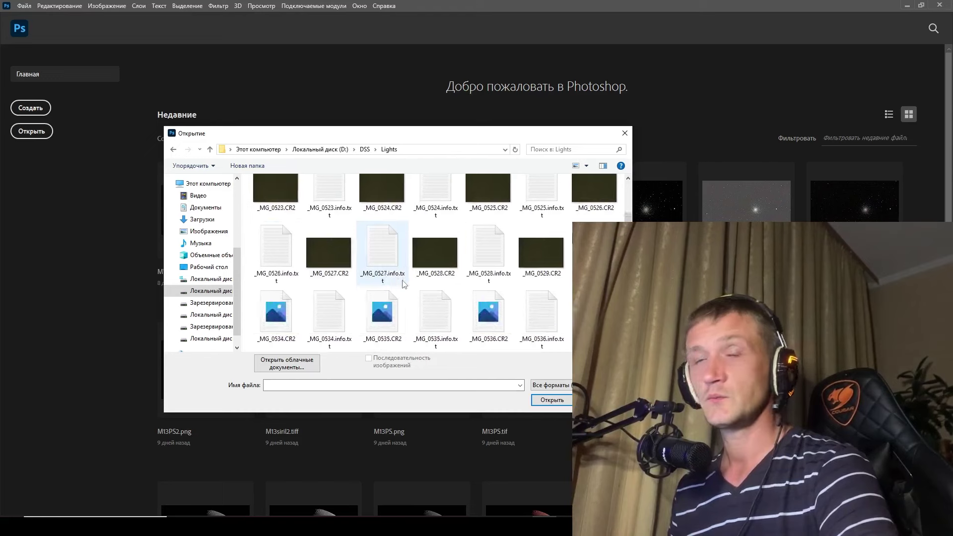
pyautogui.scroll(-10, 397, 287)
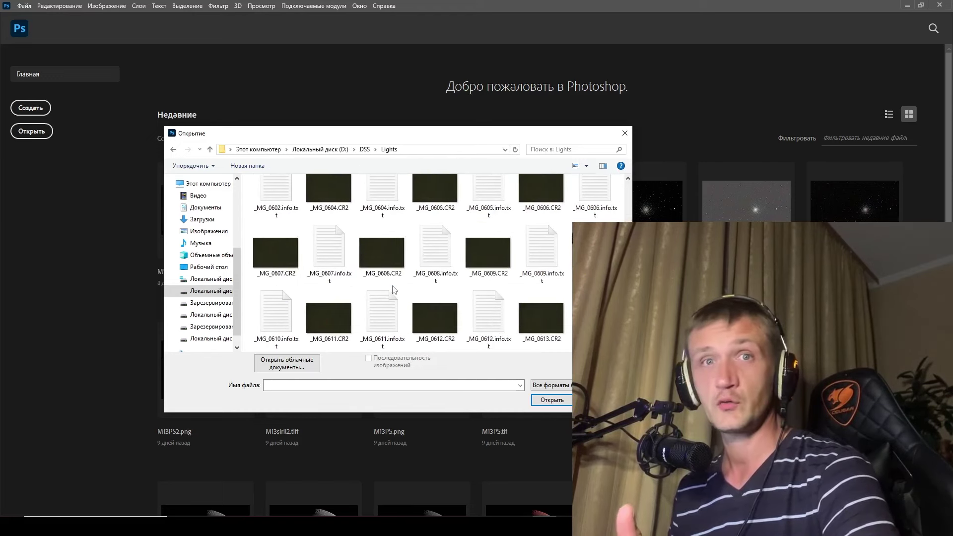
pyautogui.scroll(-8, 392, 288)
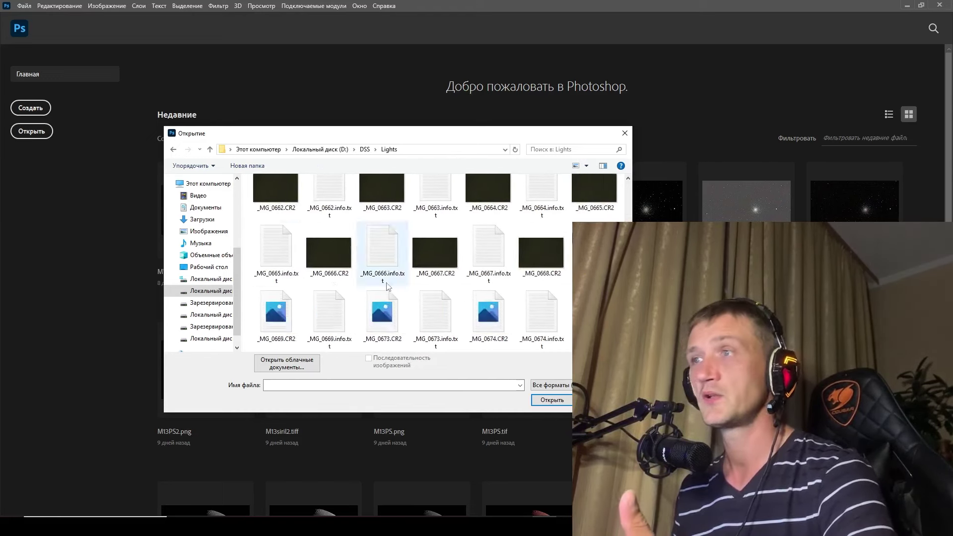
pyautogui.scroll(-8, 387, 286)
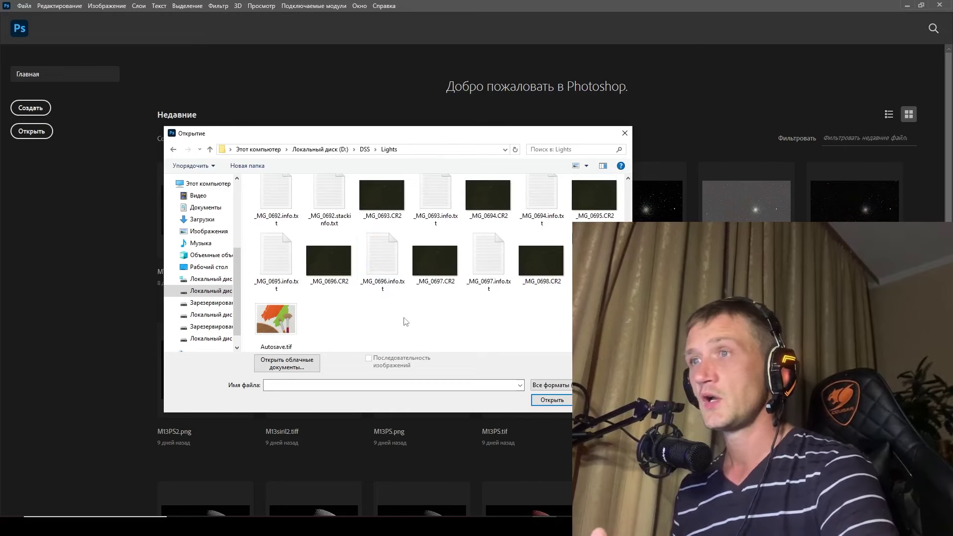
pyautogui.click(277, 317)
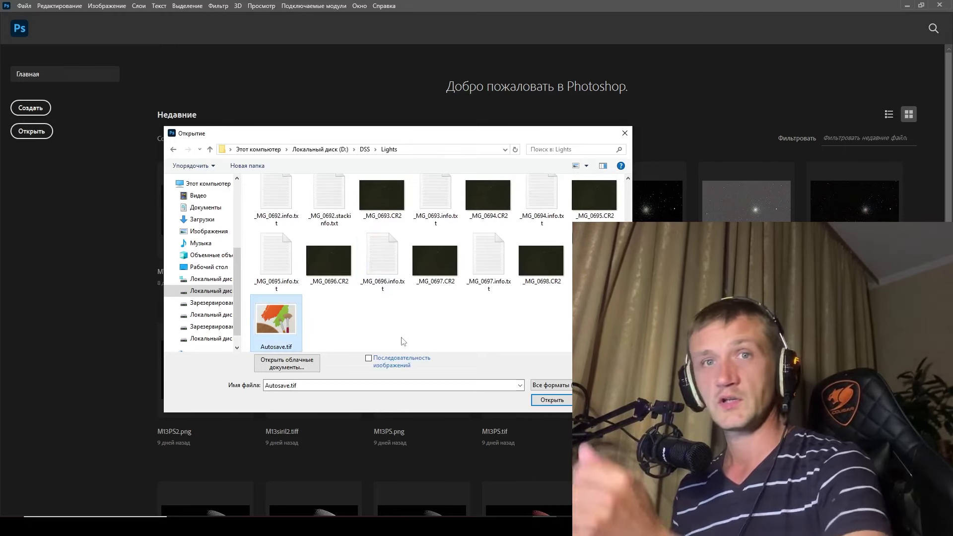
pyautogui.click(548, 400)
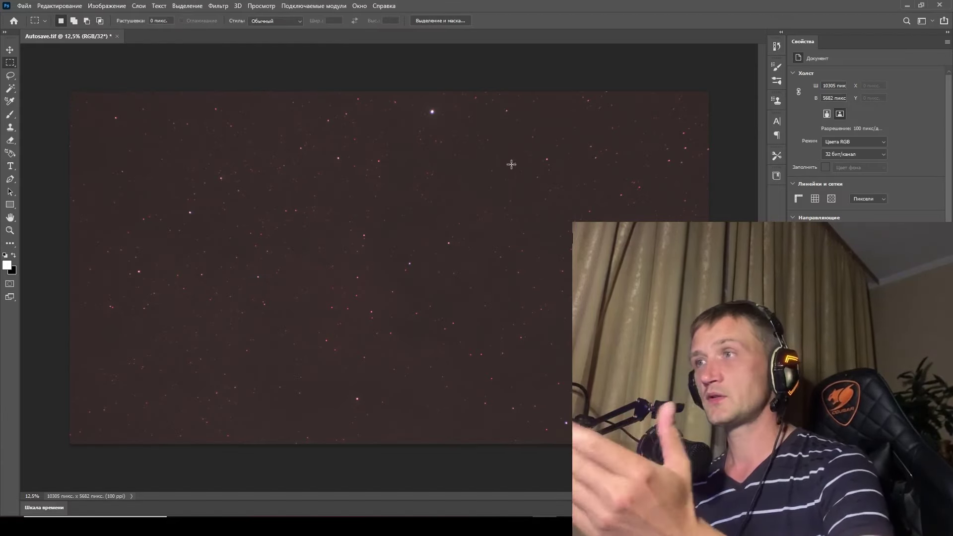
# Convert the image to 16 bits per channel using the HDR toning method Экспозиция и гамма (Exposure and Gamma).
pyautogui.click(107, 5)
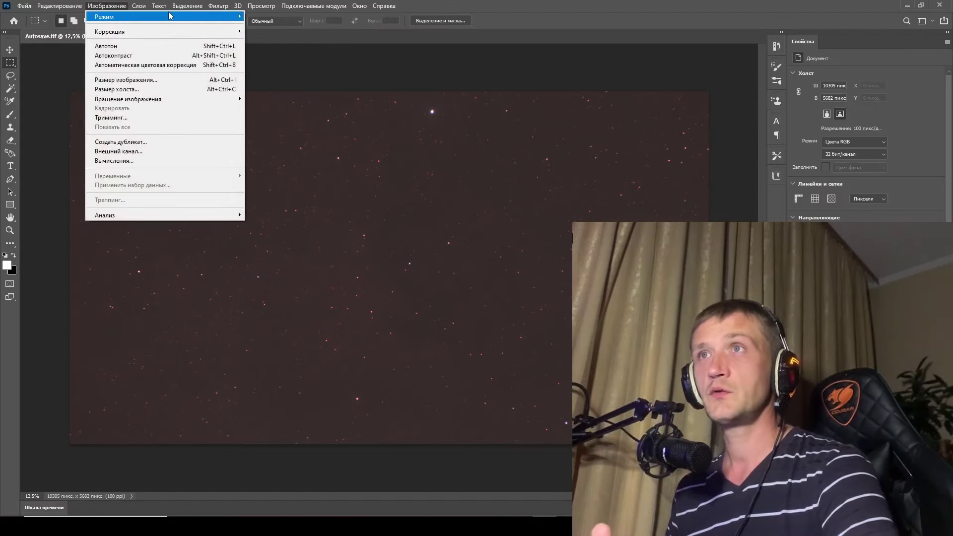
pyautogui.moveTo(169, 16)
pyautogui.click(285, 105)
pyautogui.click(494, 160)
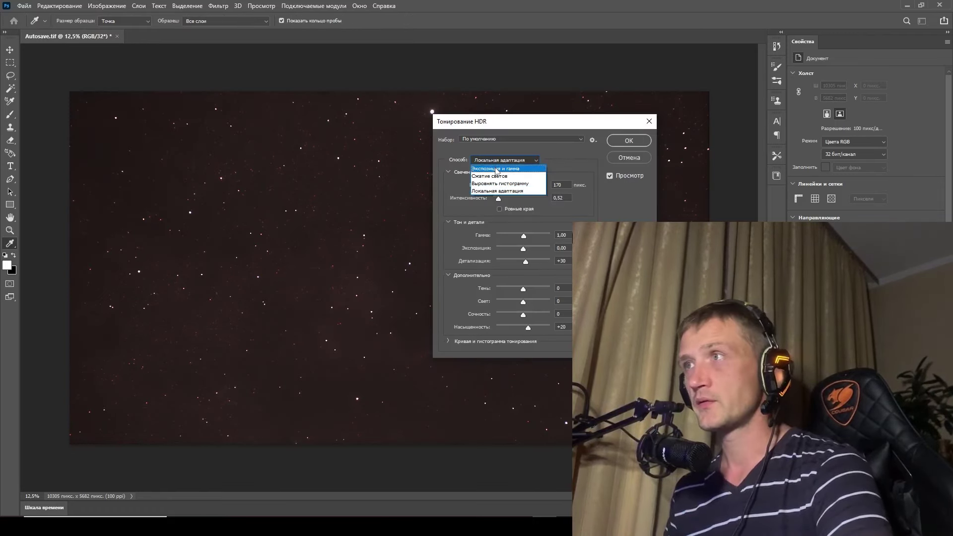
pyautogui.click(495, 169)
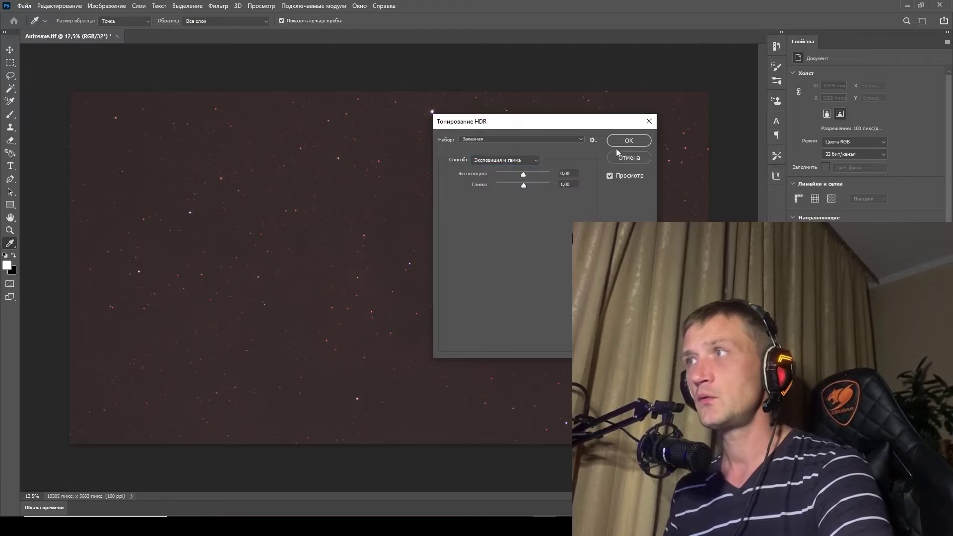
pyautogui.click(615, 142)
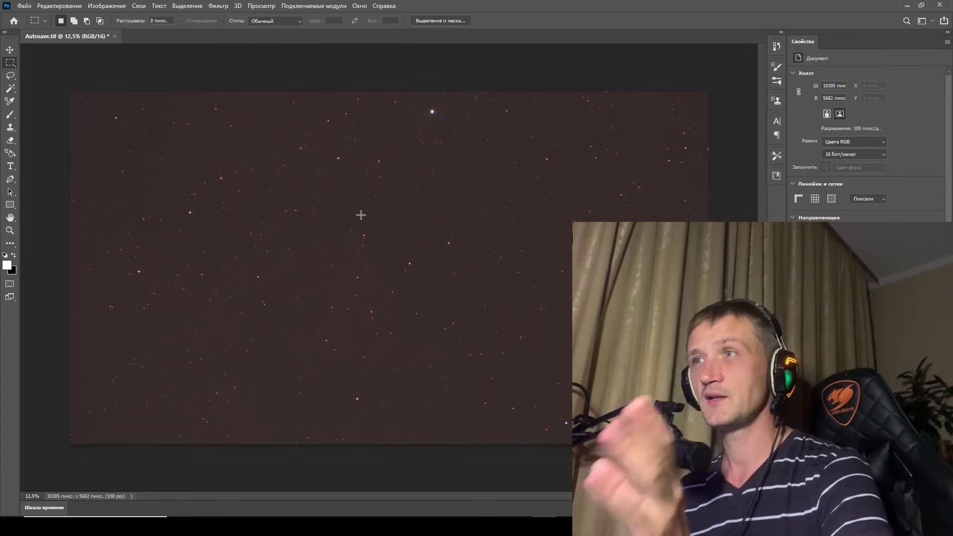
# Darken the sky background by raising the black input point of the RGB channel with a Levels adjustment.
pyautogui.click(116, 6)
pyautogui.moveTo(148, 32)
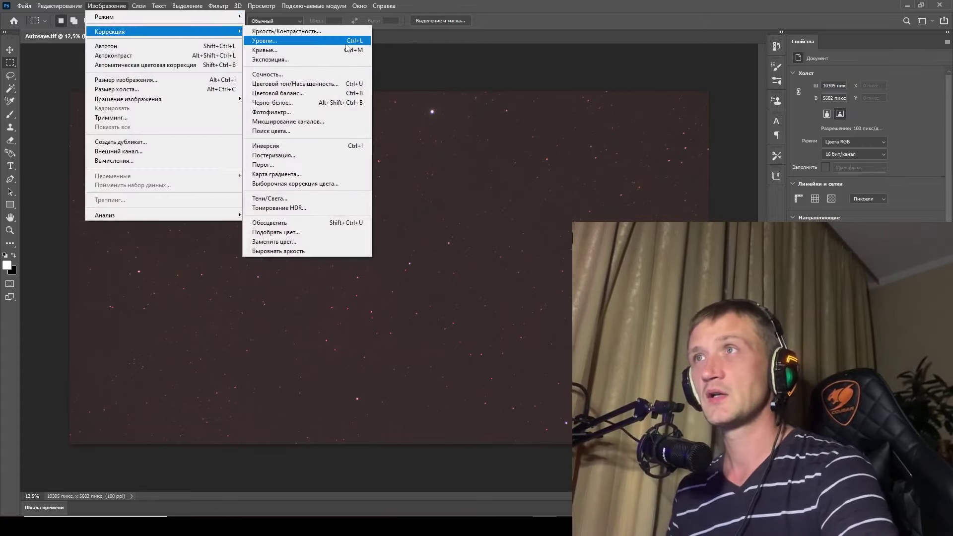
pyautogui.click(333, 41)
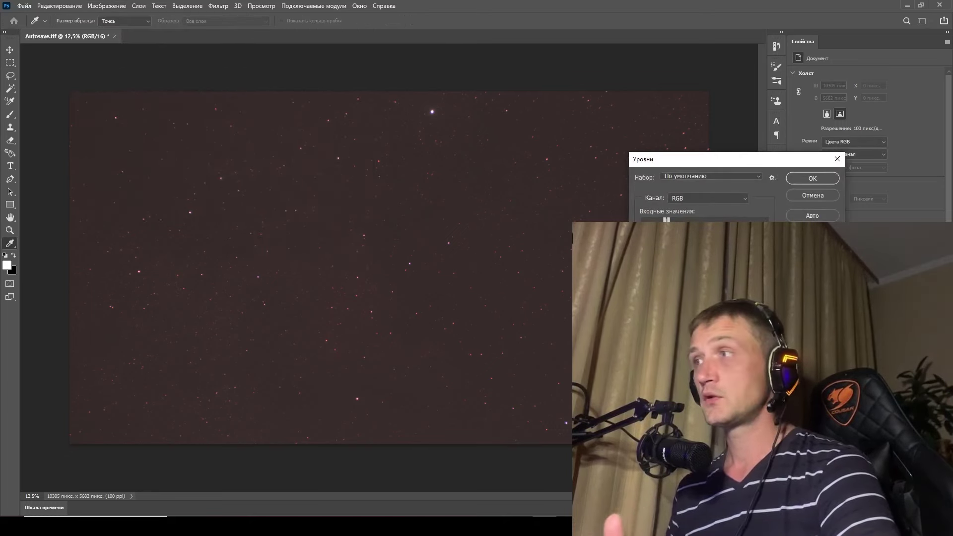
pyautogui.moveTo(643, 283); pyautogui.dragTo(655, 283)
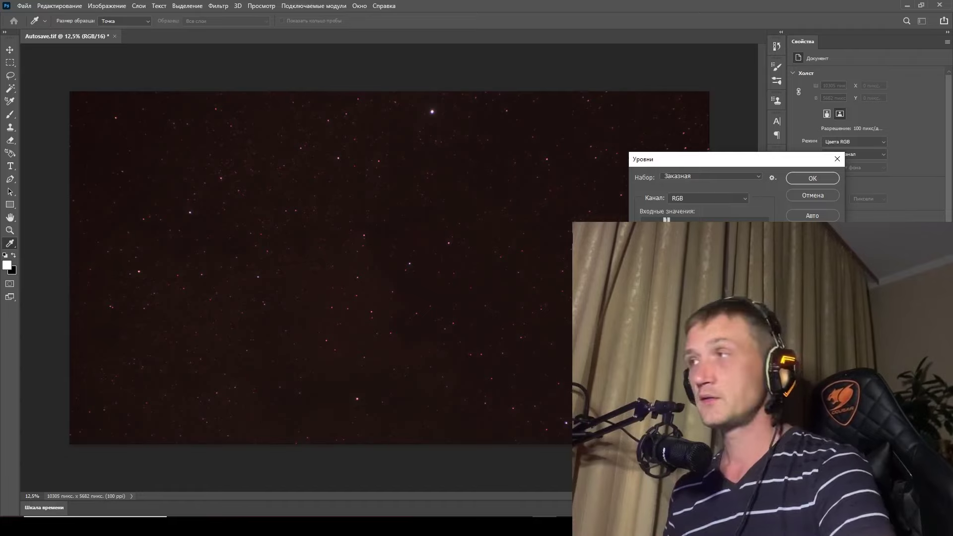
pyautogui.click(804, 179)
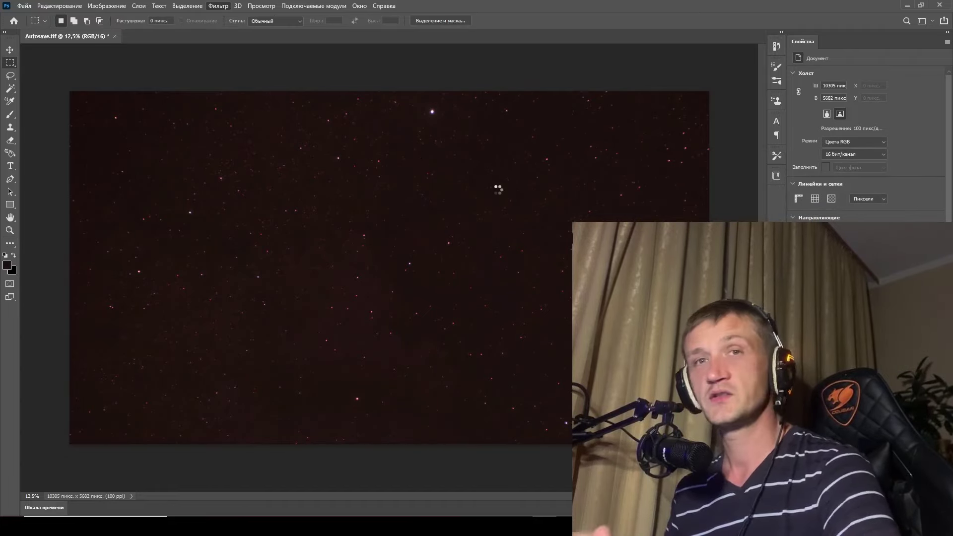
# Brighten the star field and nebula with the Camera Raw filter and apply it to the image.
pyautogui.hotkey('ctrl', 'shift', 'a')
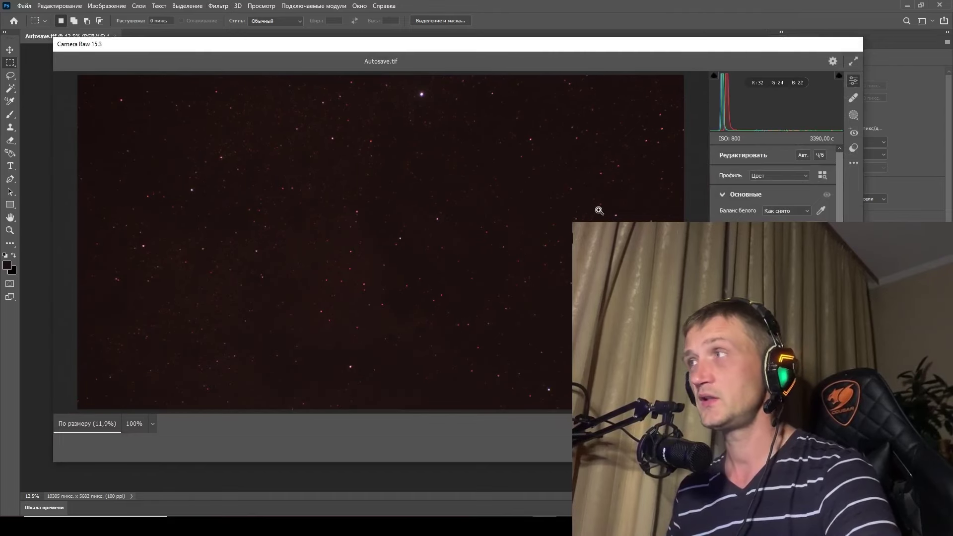
pyautogui.press('Return')
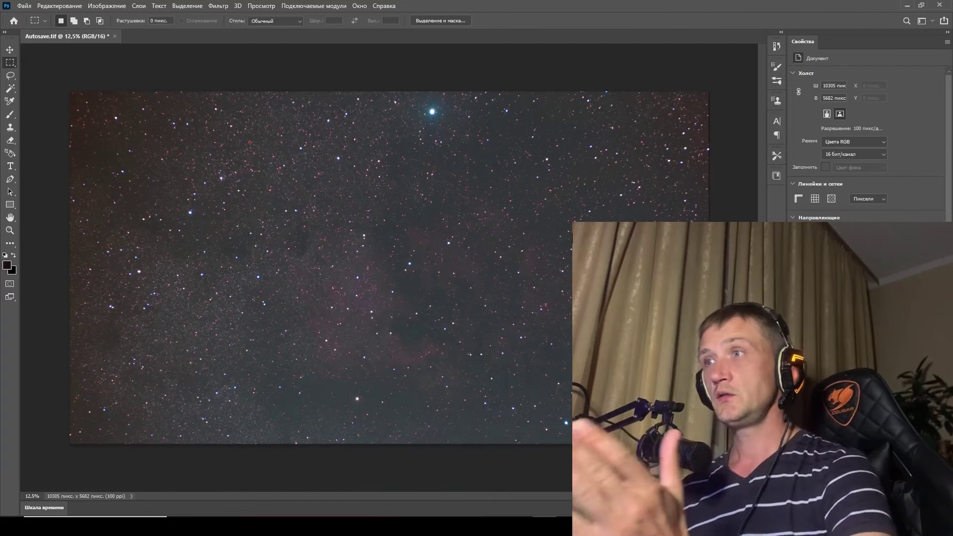